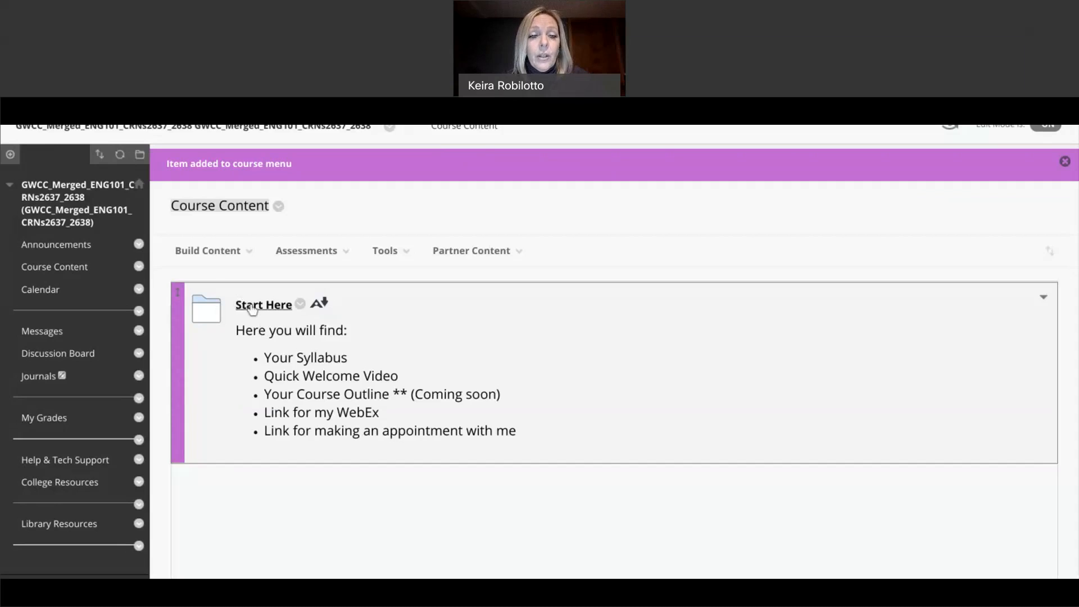
Step: Review the items in the Start Here folder and the content types available there, and return to the Course Content page
{"action": "left_click", "coordinate": [252, 308]}
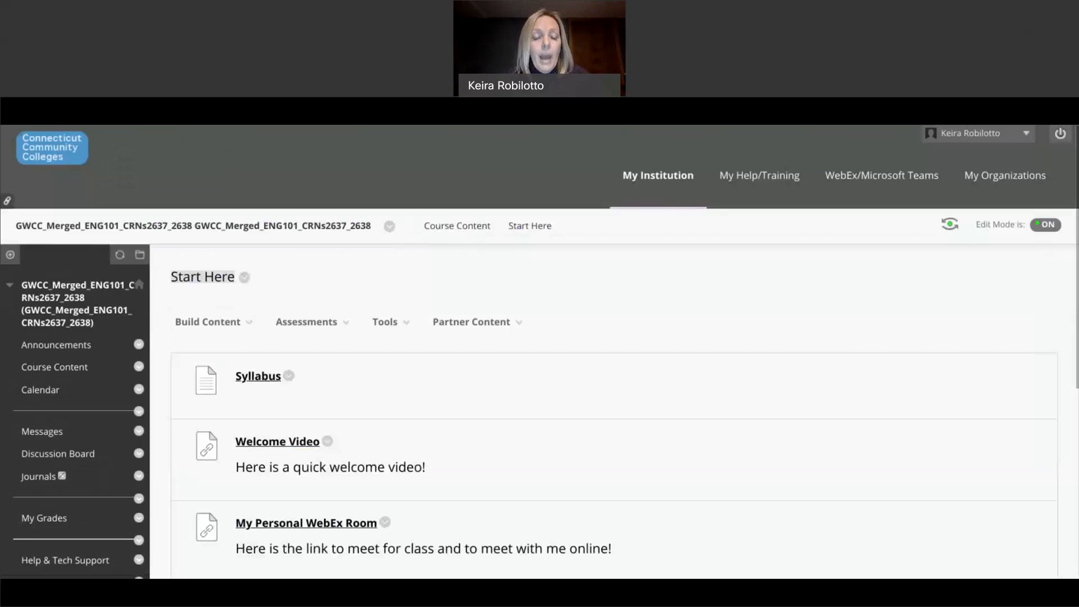
{"action": "scroll", "coordinate": [252, 308], "scroll_direction": "down", "scroll_amount": 5}
{"action": "scroll", "coordinate": [614, 348], "scroll_direction": "up", "scroll_amount": 3}
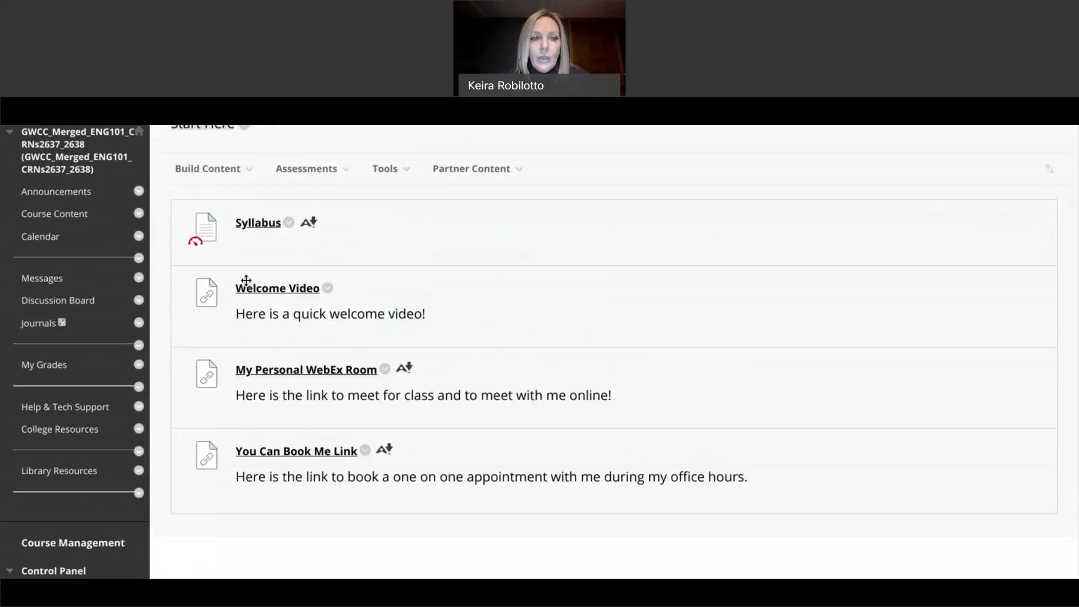
{"action": "scroll", "coordinate": [235, 249], "scroll_direction": "up", "scroll_amount": 2}
{"action": "left_click", "coordinate": [220, 233]}
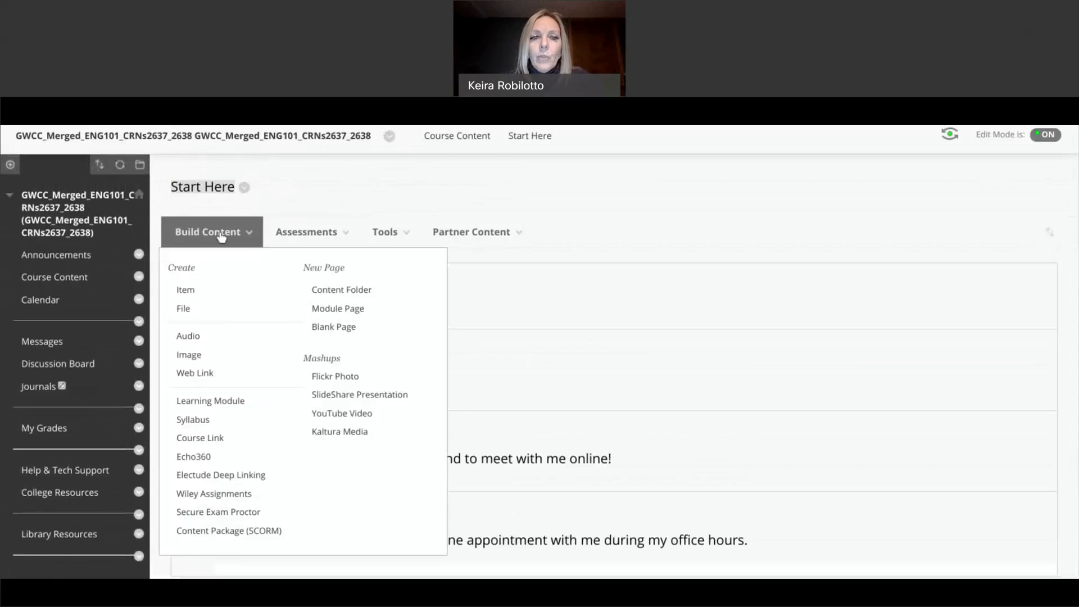
{"action": "left_click", "coordinate": [456, 144]}
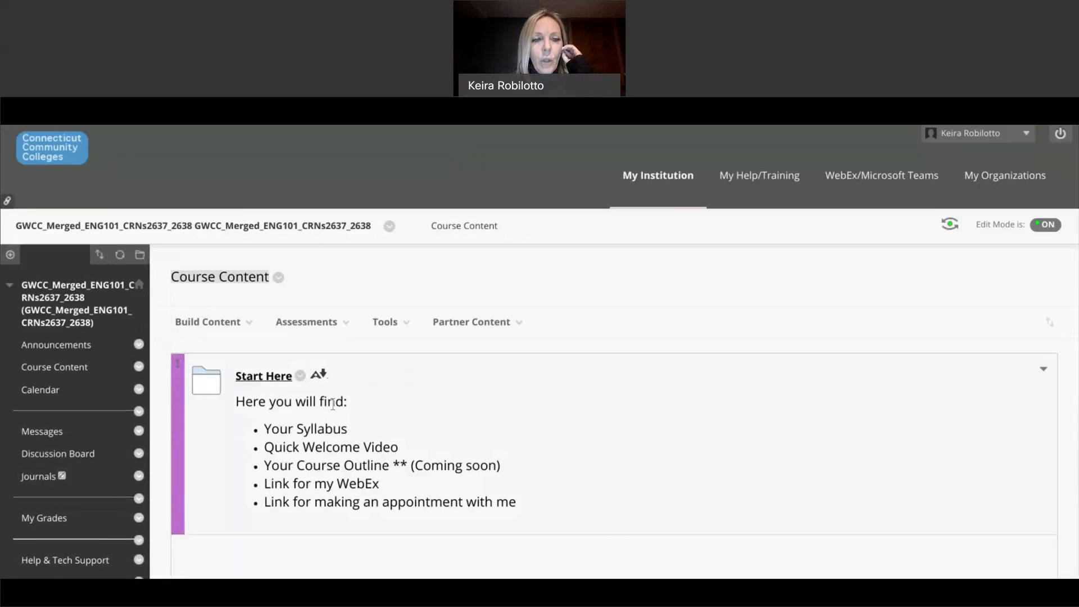
{"action": "scroll", "coordinate": [285, 419], "scroll_direction": "down", "scroll_amount": 2}
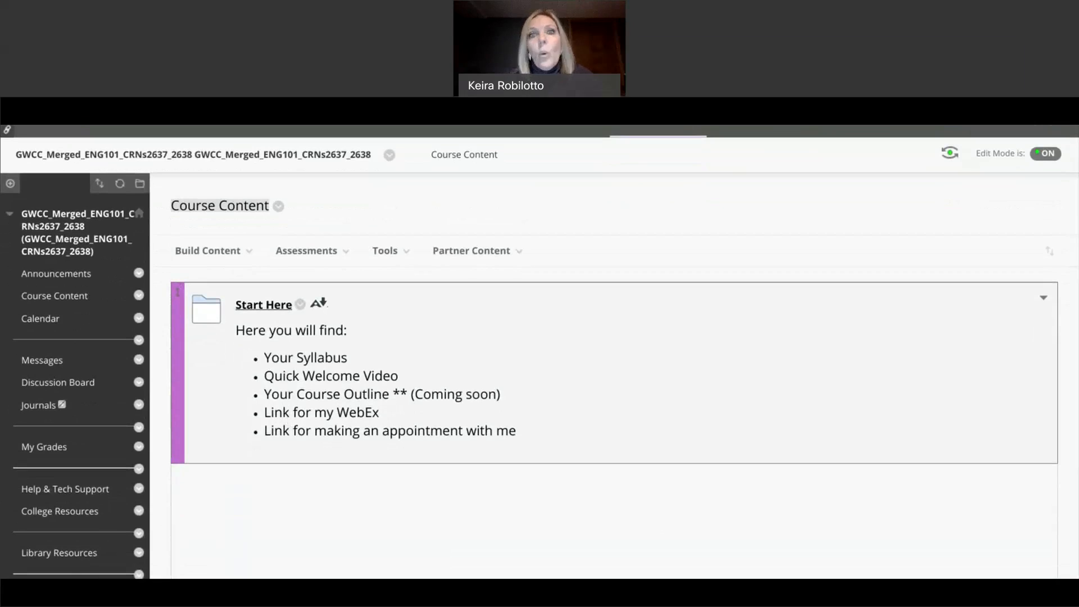
{"action": "scroll", "coordinate": [614, 359], "scroll_direction": "down", "scroll_amount": 2}
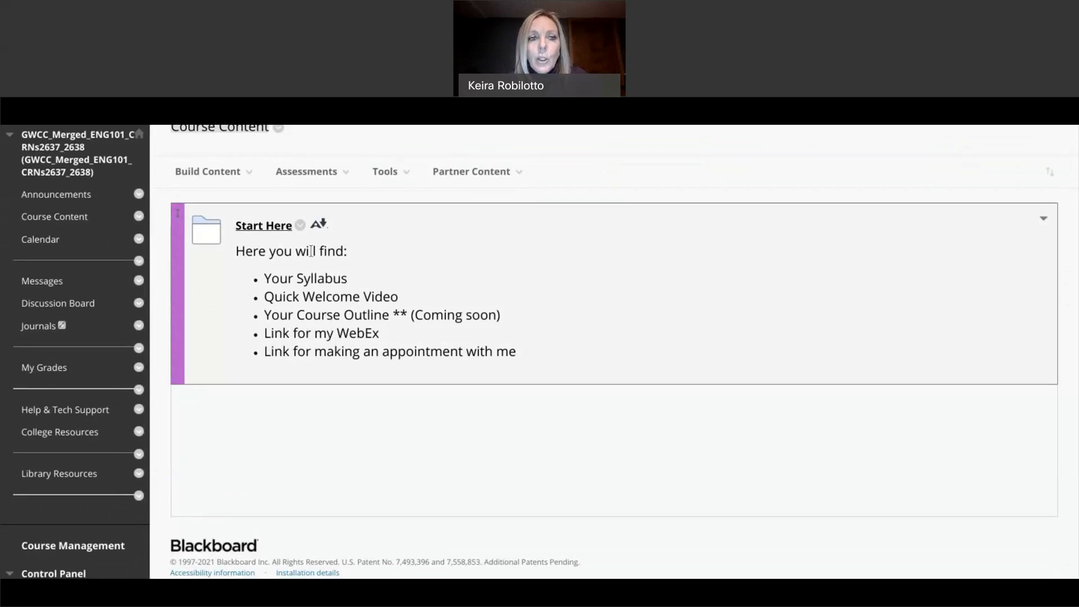
Step: Start a new content folder in Course Content and name it "Week 1"
{"action": "scroll", "coordinate": [311, 252], "scroll_direction": "up", "scroll_amount": 2}
{"action": "mouse_move", "coordinate": [214, 243]}
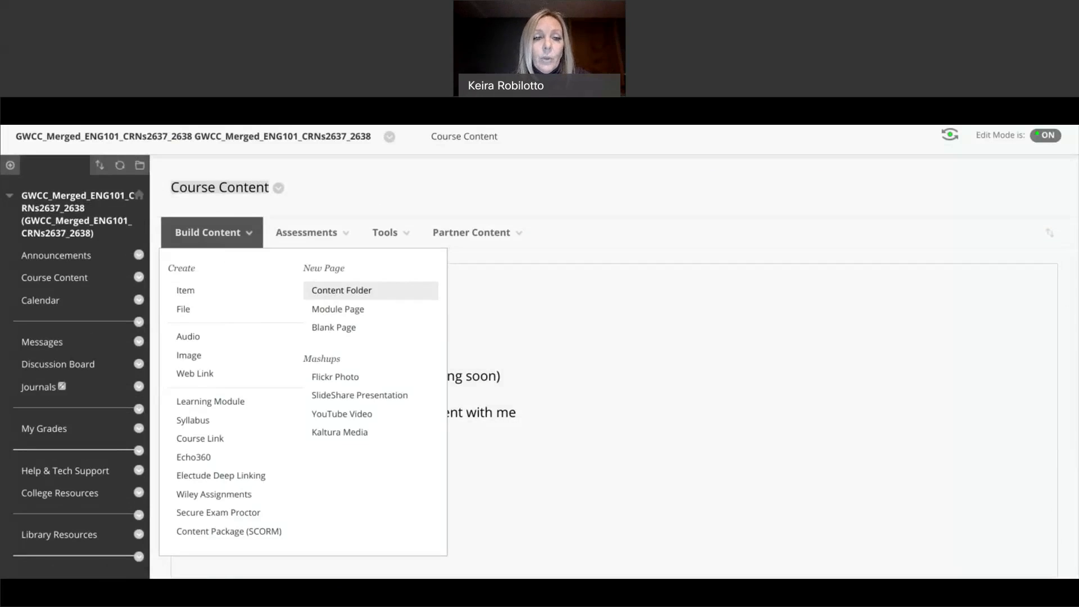
{"action": "left_click", "coordinate": [320, 295]}
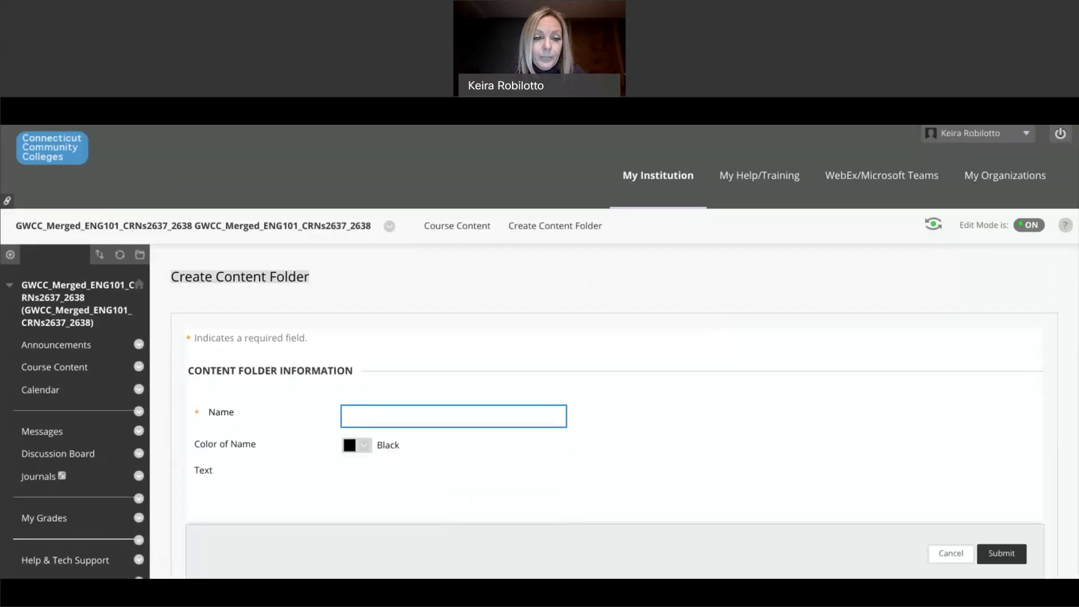
{"action": "type", "text": "Week"}
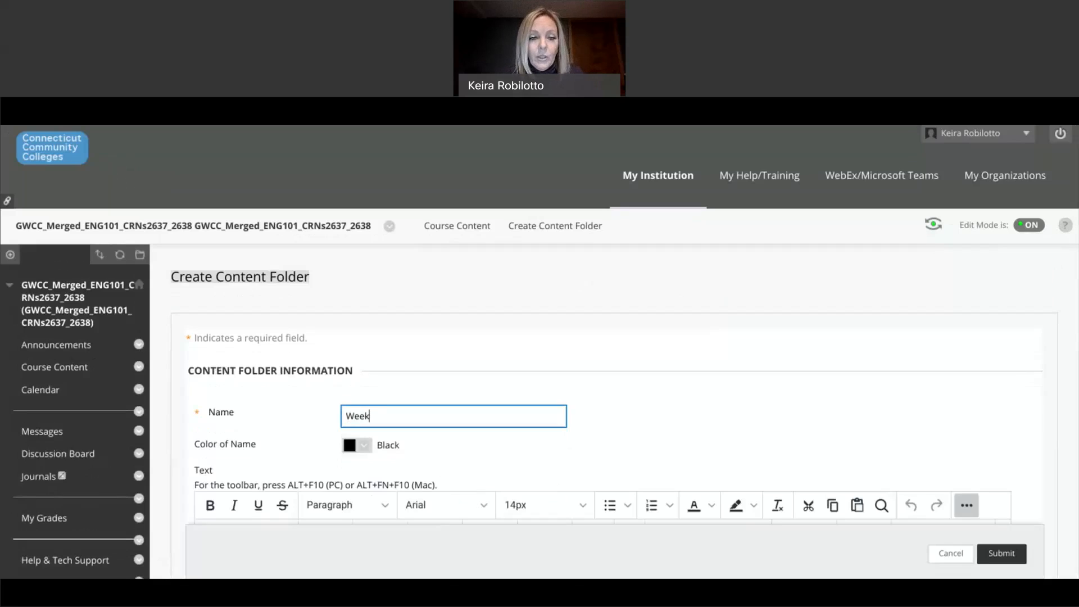
{"action": "type", "text": " 1"}
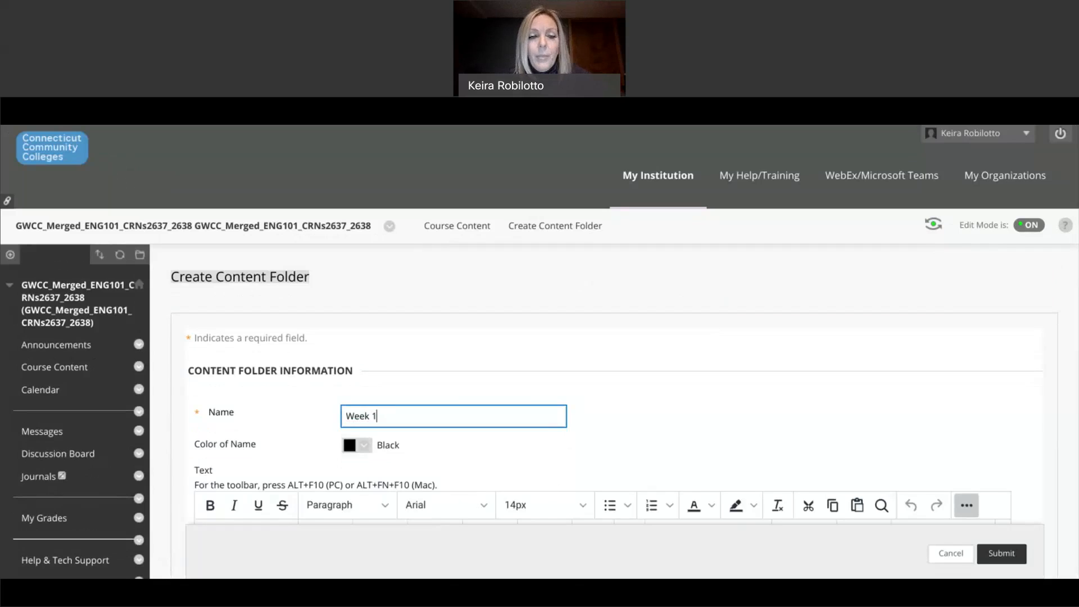
{"action": "left_click", "coordinate": [706, 311]}
Step: Begin the folder's description with "Here you will find:" and, on its own line, "Handout of Against School"
{"action": "scroll", "coordinate": [706, 314], "scroll_direction": "down", "scroll_amount": 3}
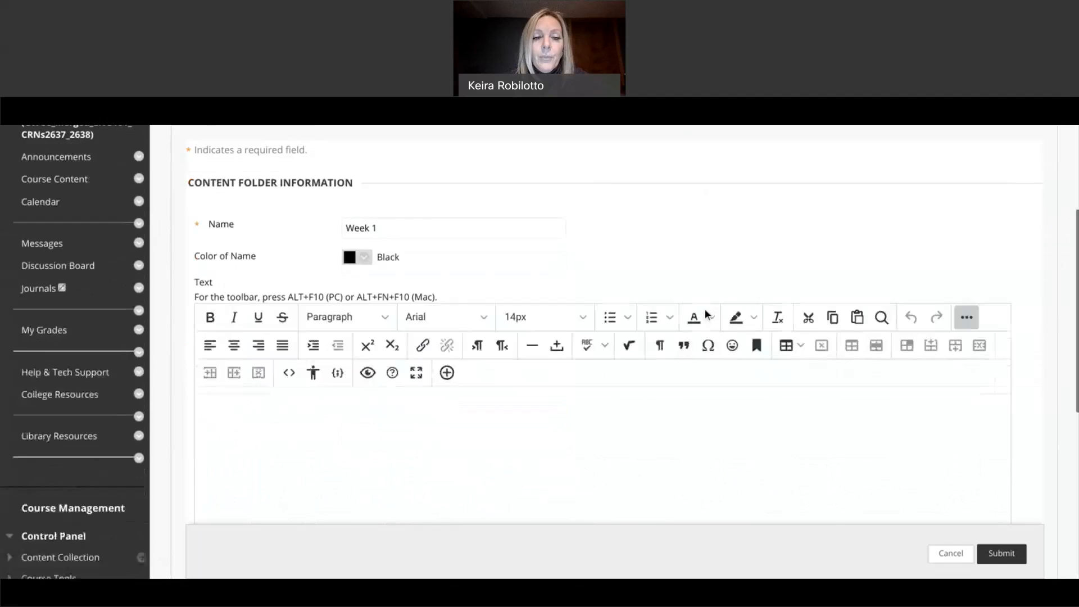
{"action": "left_click", "coordinate": [245, 408]}
{"action": "type", "text": "Here"}
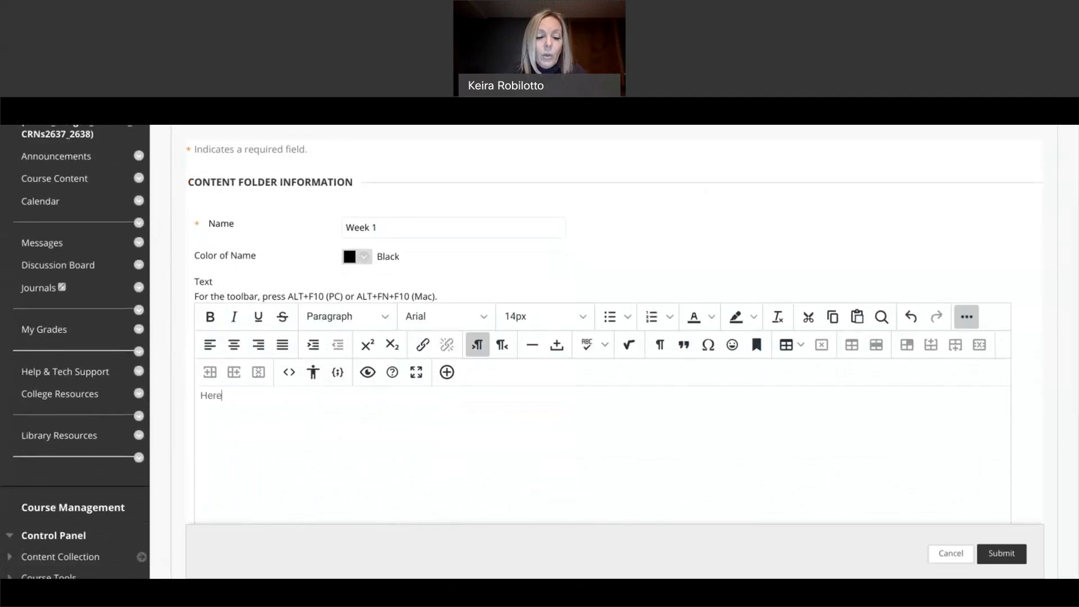
{"action": "type", "text": " you will"}
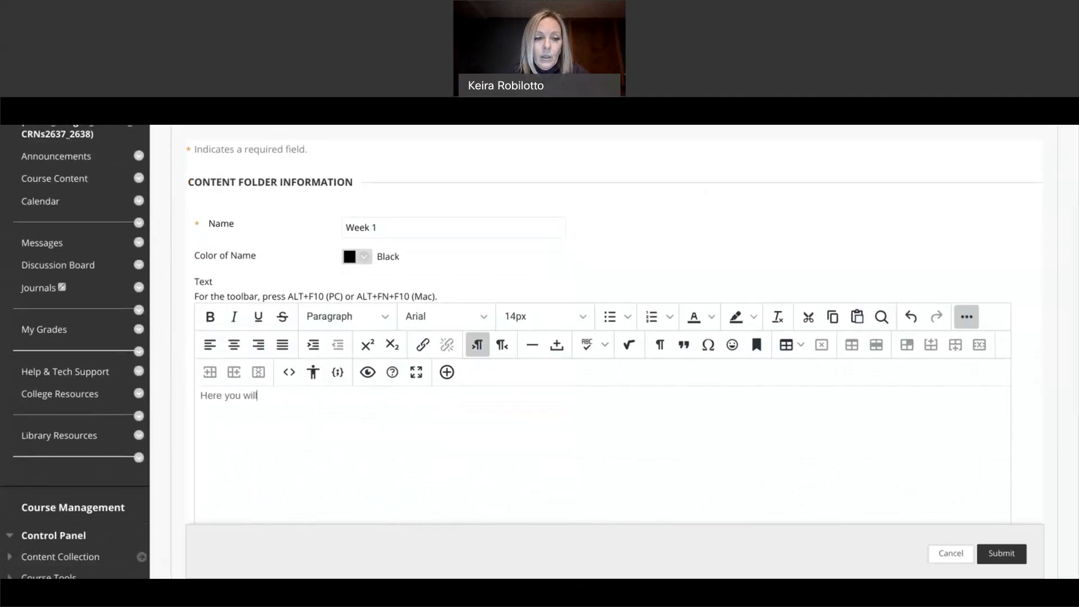
{"action": "type", "text": " find:"}
{"action": "key", "text": "Return"}
{"action": "type", "text": "Handout of"}
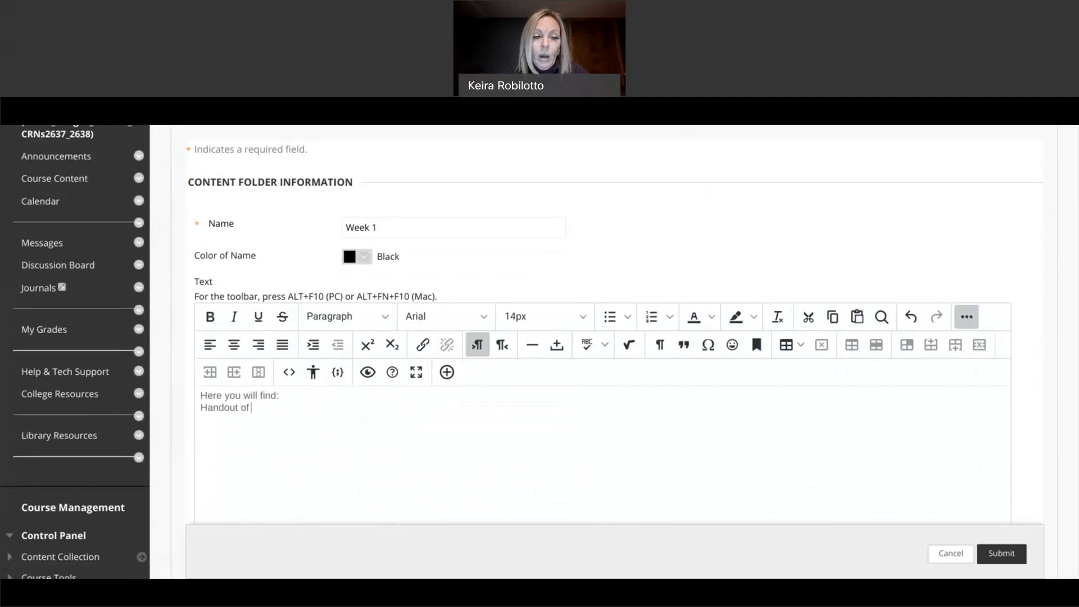
{"action": "type", "text": " Against S"}
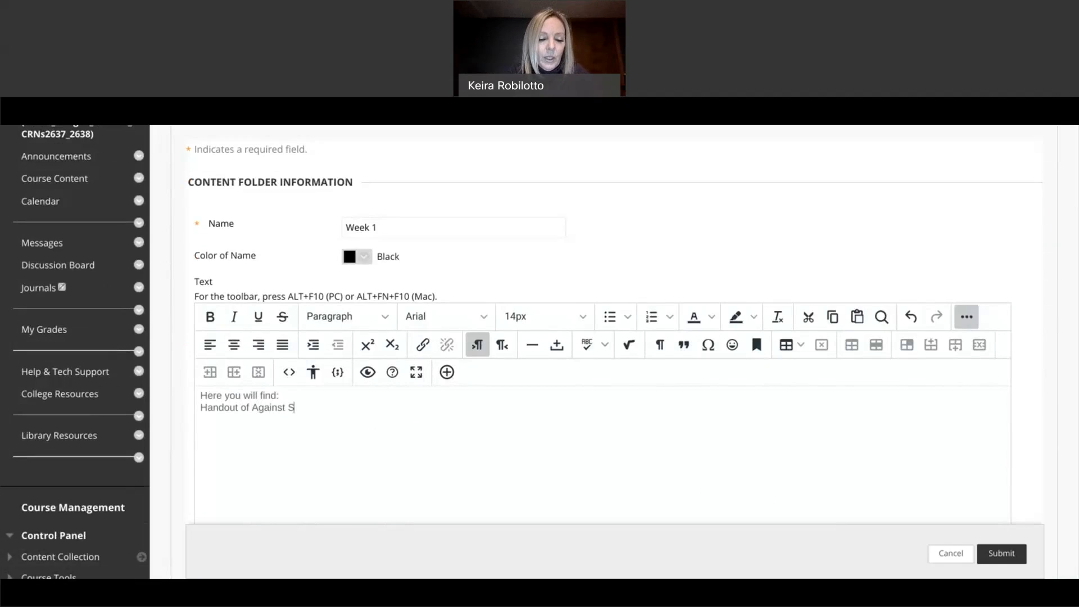
{"action": "type", "text": "chool"}
{"action": "key", "text": "Return"}
Step: Add the lines "Video on schools" and "Assignment on uniforms" to the folder's description
{"action": "type", "text": "Video"}
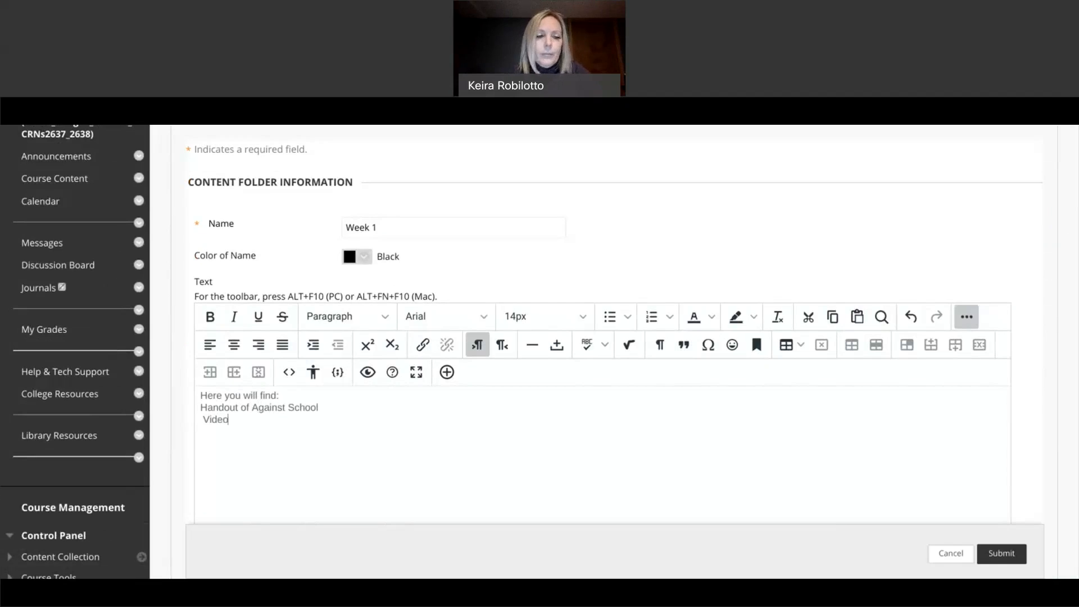
{"action": "type", "text": " on sc"}
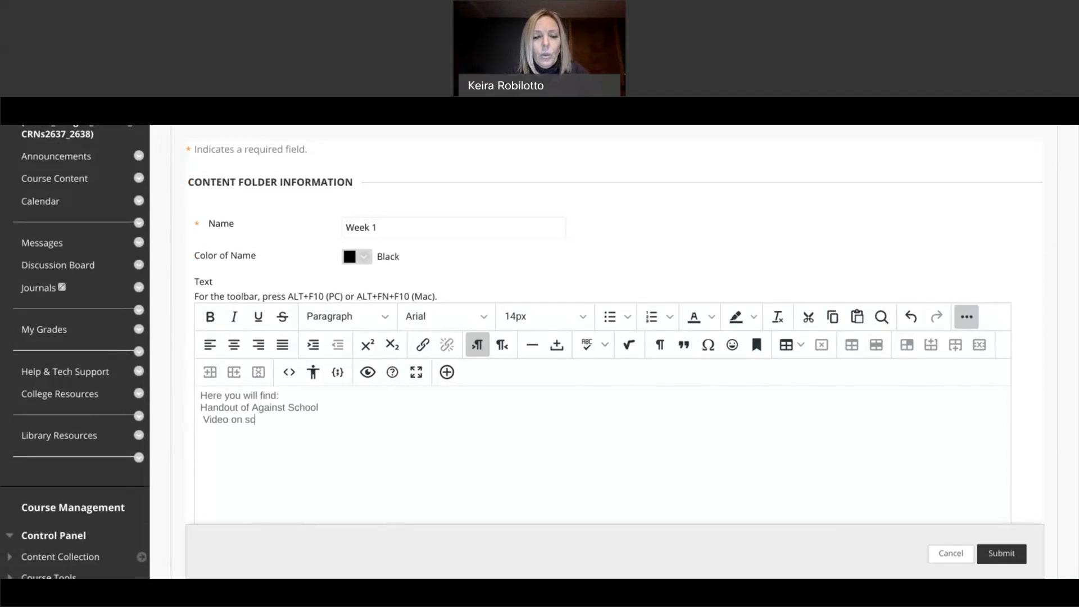
{"action": "type", "text": "hools"}
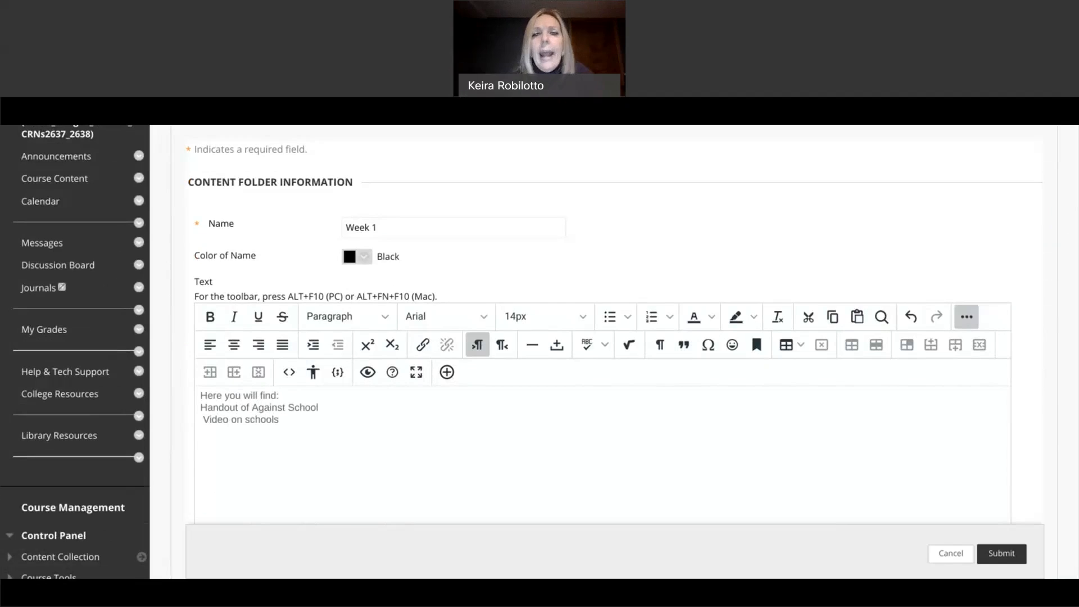
{"action": "key", "text": "Return"}
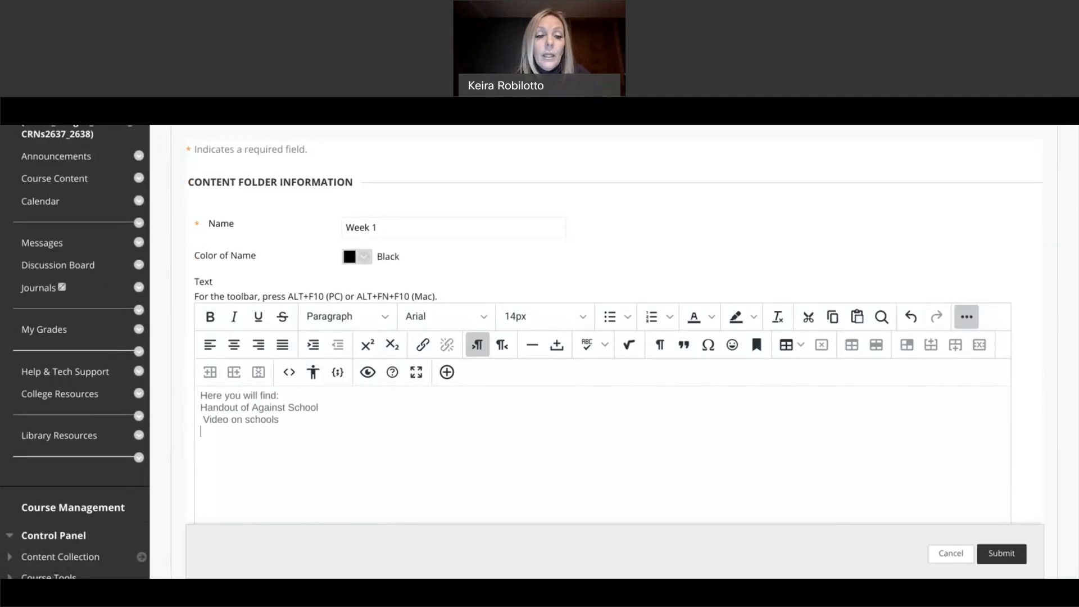
{"action": "type", "text": "Assig"}
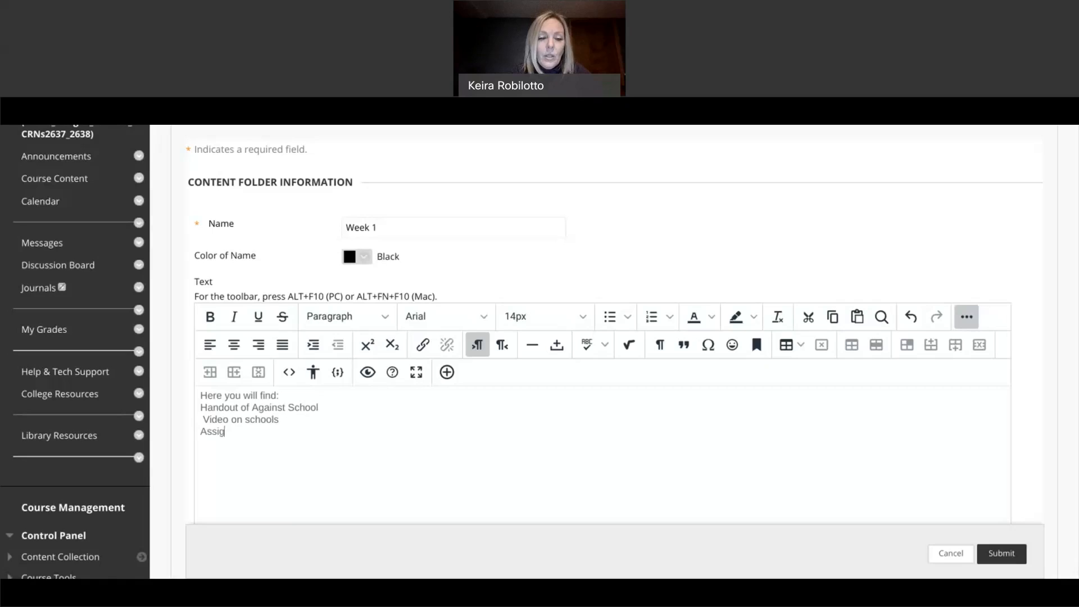
{"action": "type", "text": "nment on uni"}
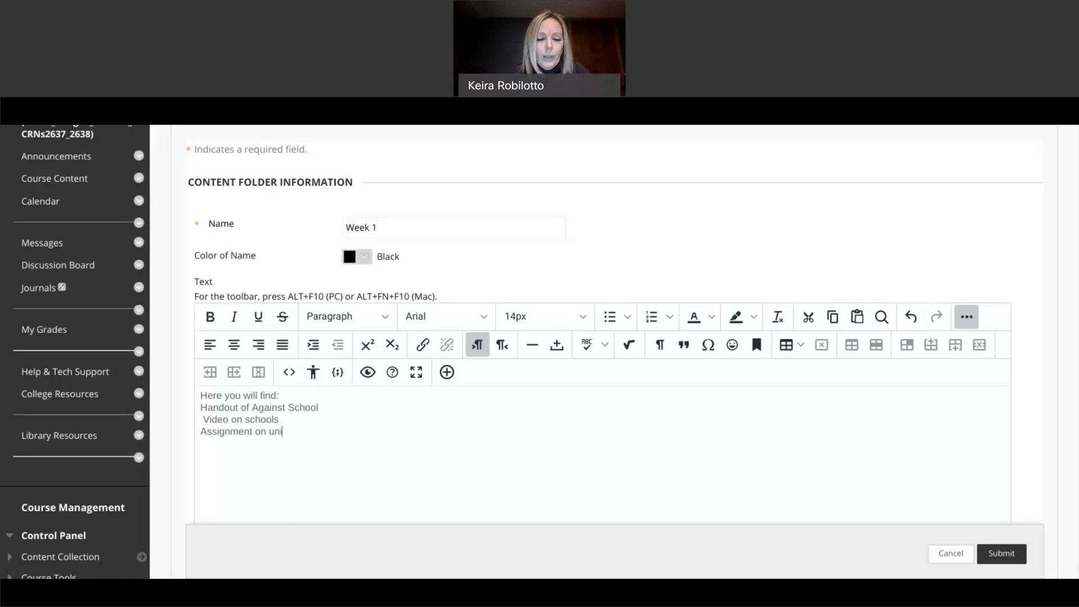
{"action": "type", "text": "forms"}
{"action": "key", "text": "Return"}
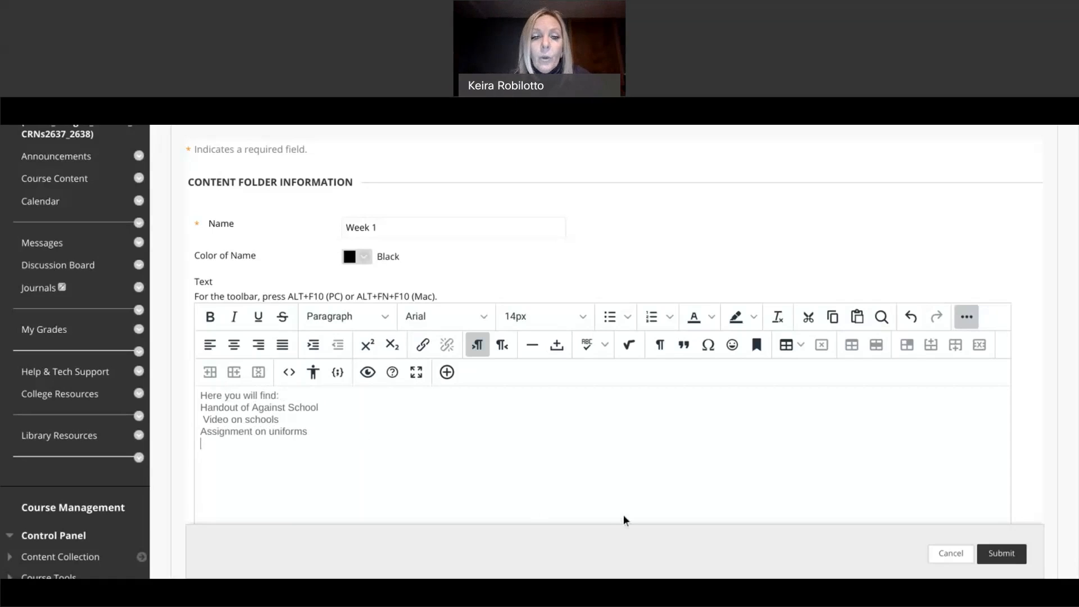
Step: Format the whole description text as 14pt in black
{"action": "scroll", "coordinate": [622, 514], "scroll_direction": "down", "scroll_amount": 2}
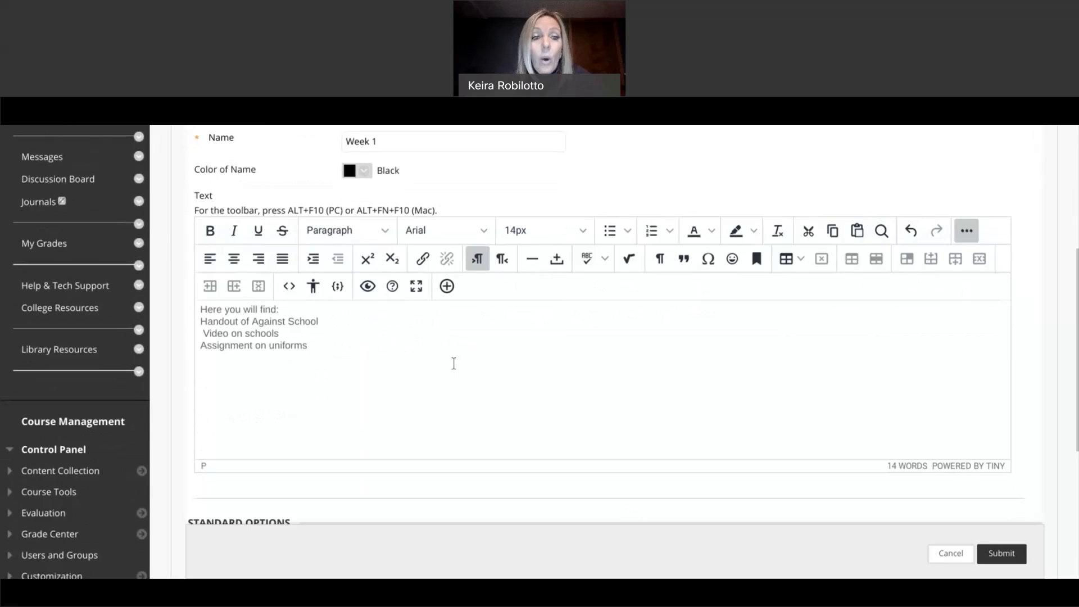
{"action": "left_click_drag", "start_coordinate": [316, 345], "coordinate": [204, 307]}
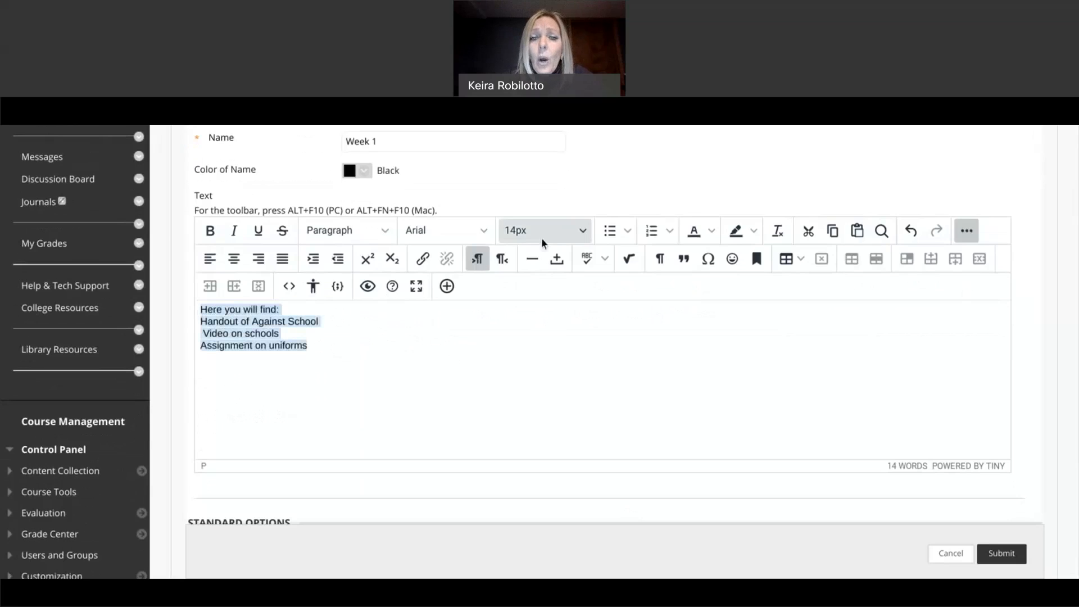
{"action": "left_click", "coordinate": [557, 234]}
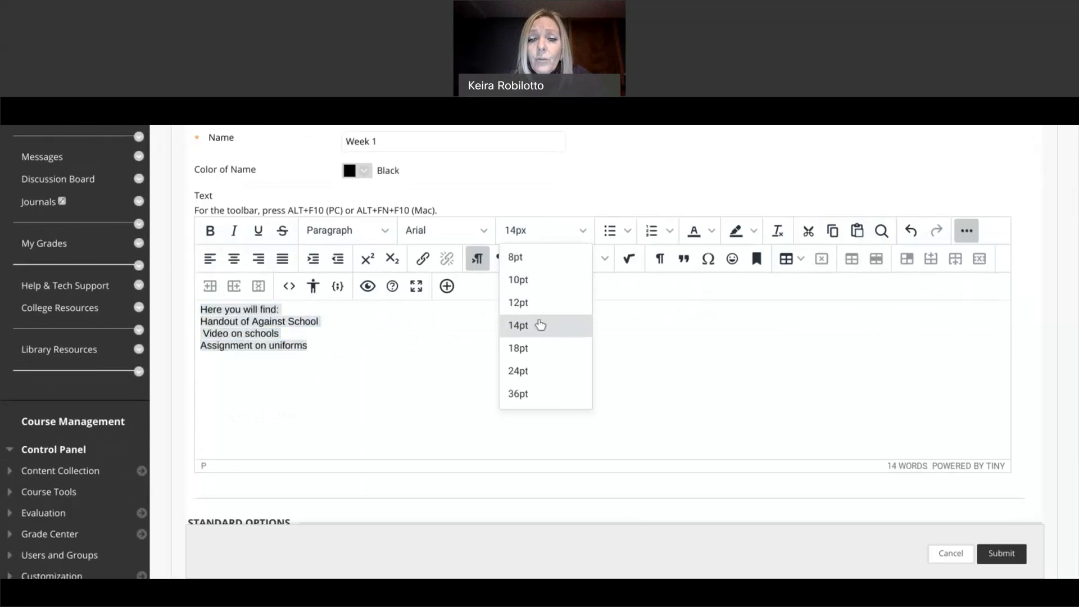
{"action": "left_click", "coordinate": [540, 329]}
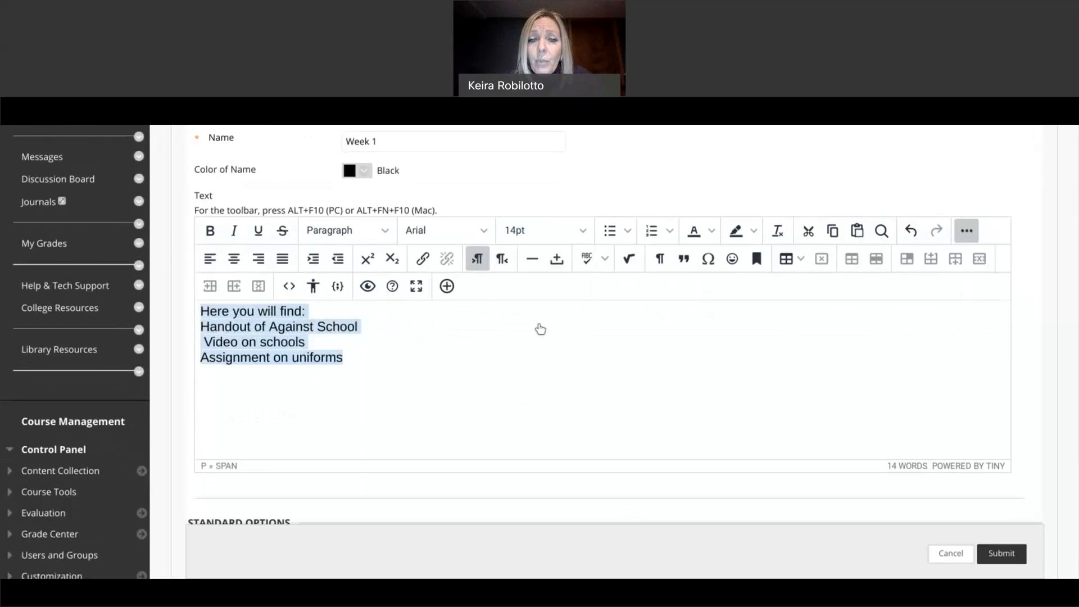
{"action": "left_click", "coordinate": [711, 232]}
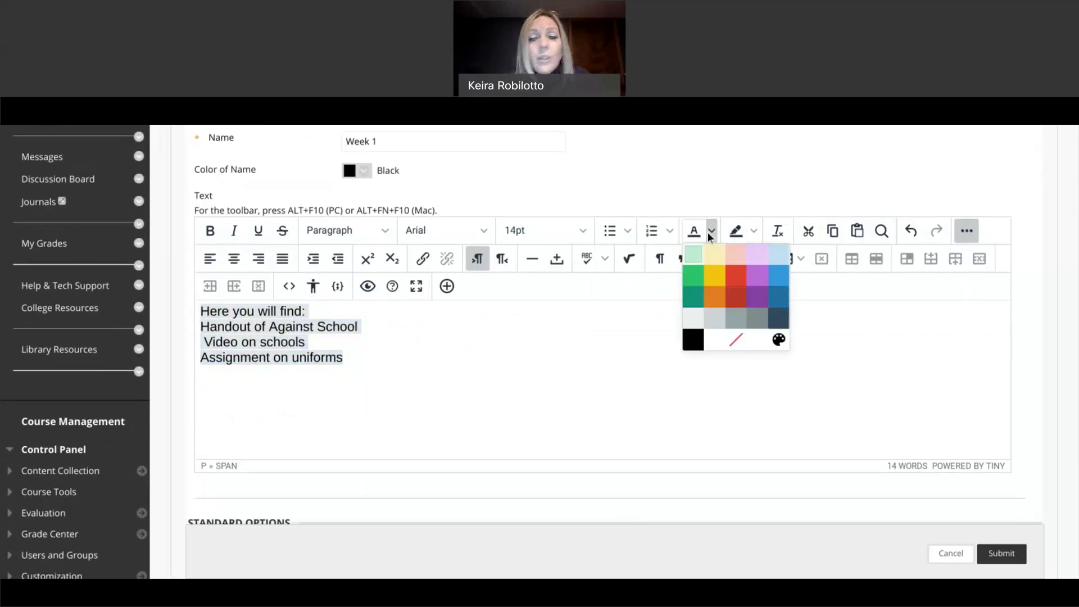
{"action": "left_click", "coordinate": [697, 345]}
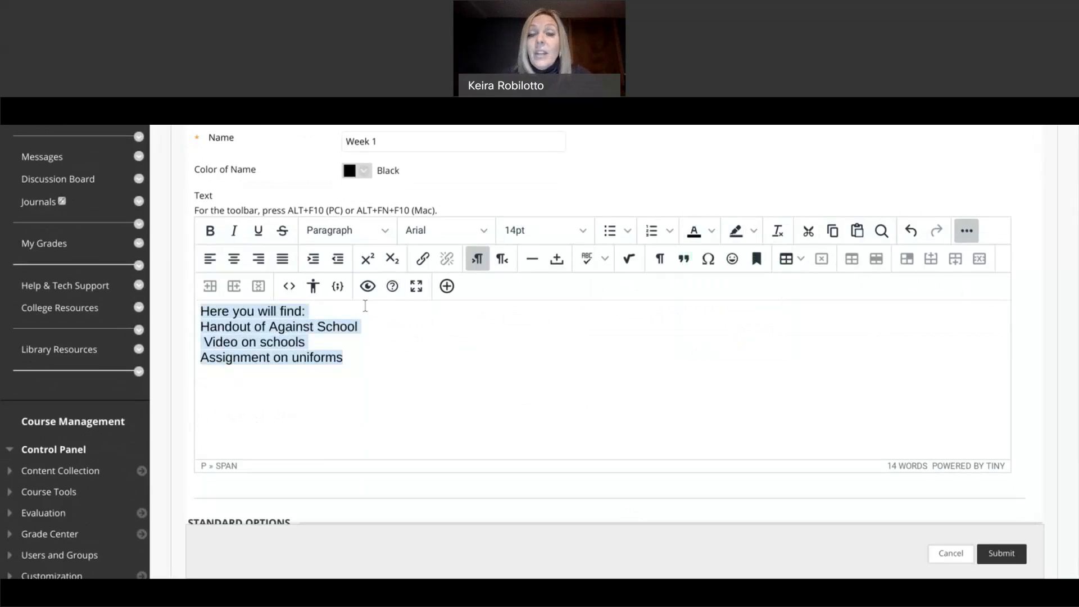
Step: Turn the lines below "Here you will find:" into a bulleted list
{"action": "left_click", "coordinate": [201, 325]}
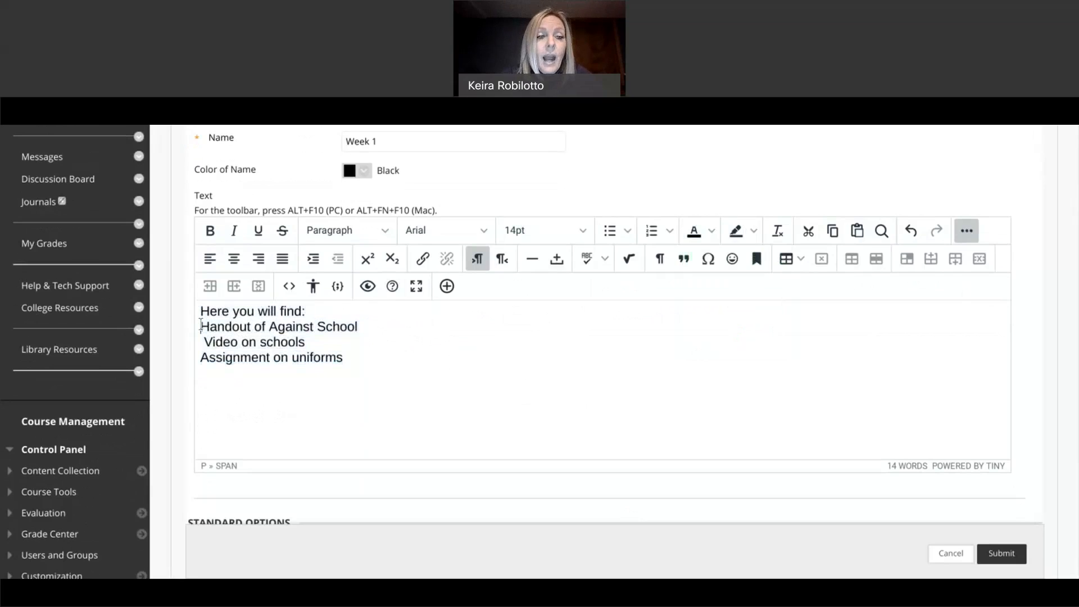
{"action": "left_click_drag", "start_coordinate": [201, 325], "coordinate": [300, 385]}
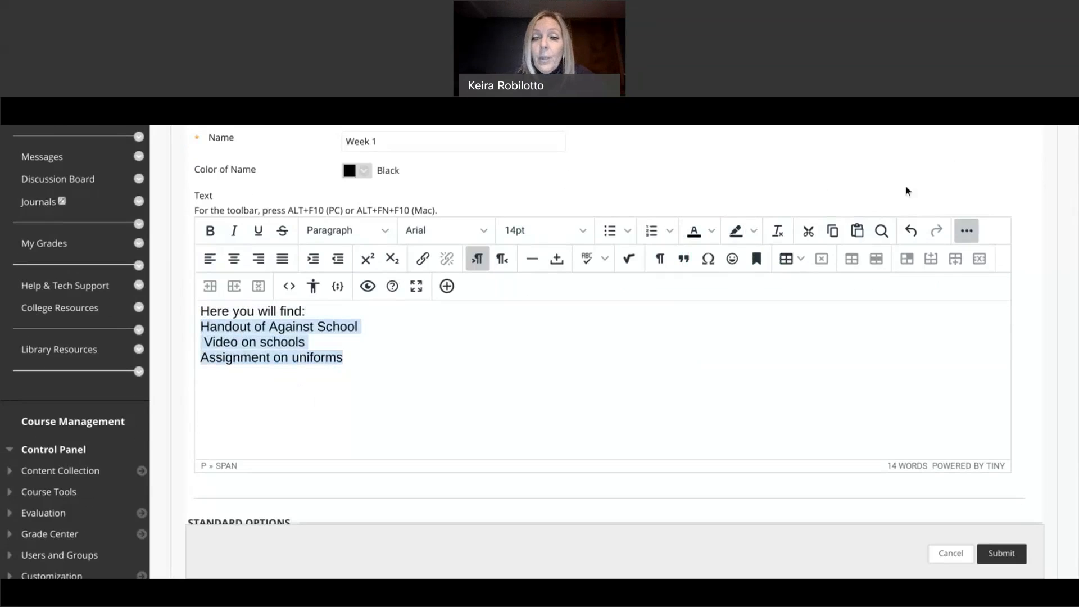
{"action": "left_click", "coordinate": [611, 231]}
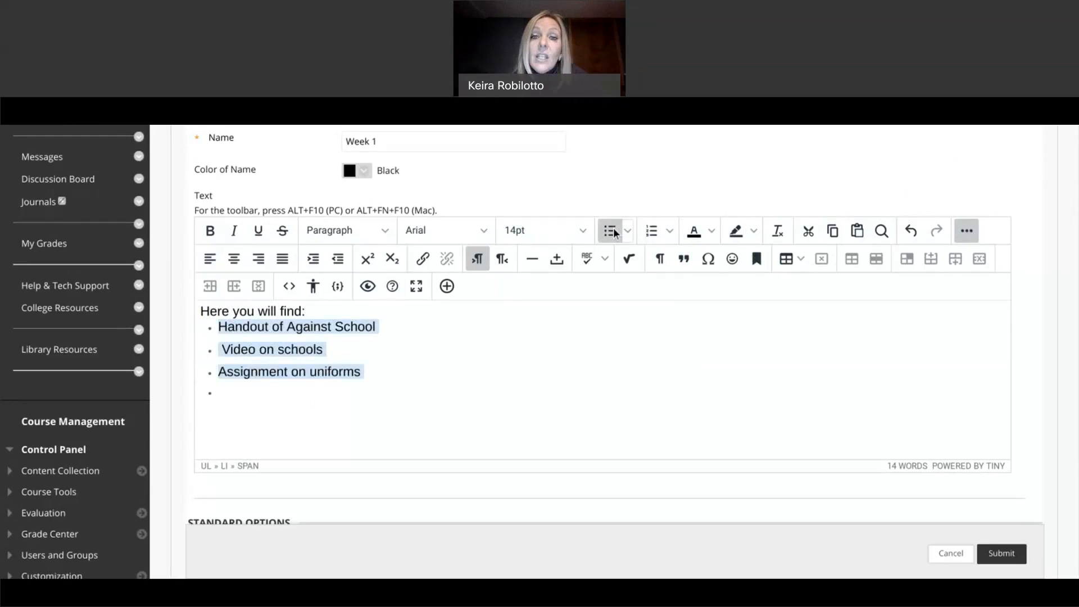
Step: Set Permit Users to View this Content to No for the Week 1 folder
{"action": "scroll", "coordinate": [545, 308], "scroll_direction": "down", "scroll_amount": 4}
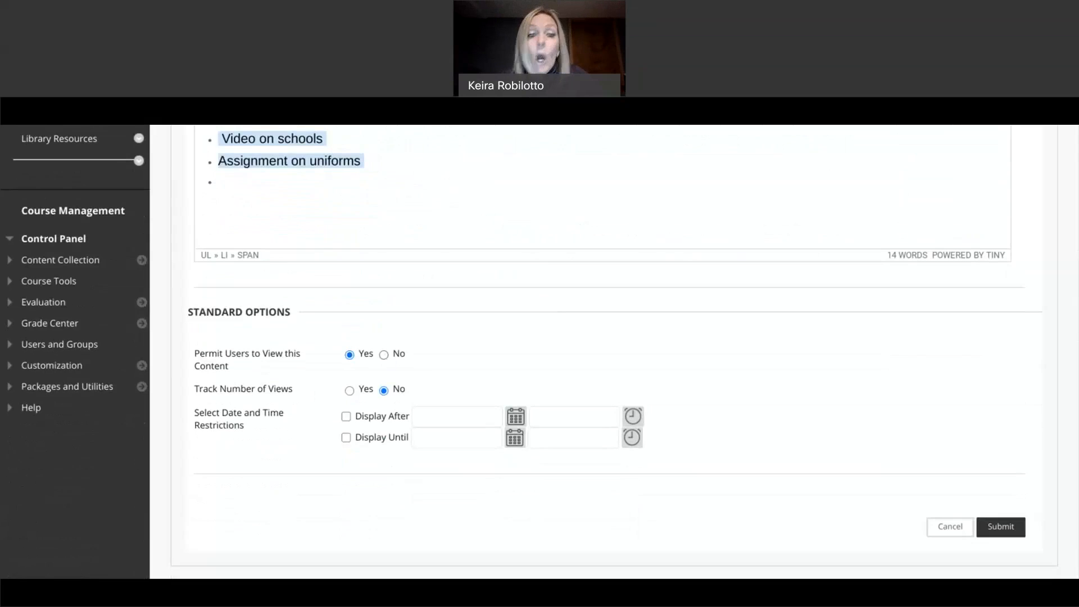
{"action": "left_click", "coordinate": [384, 355]}
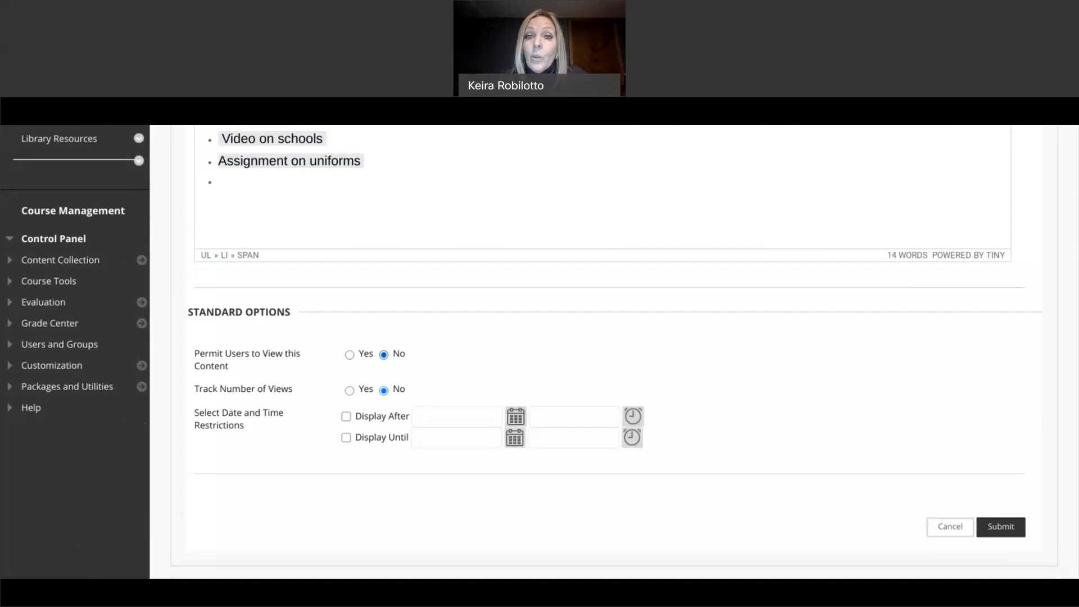
{"action": "scroll", "coordinate": [384, 355], "scroll_direction": "down", "scroll_amount": 2}
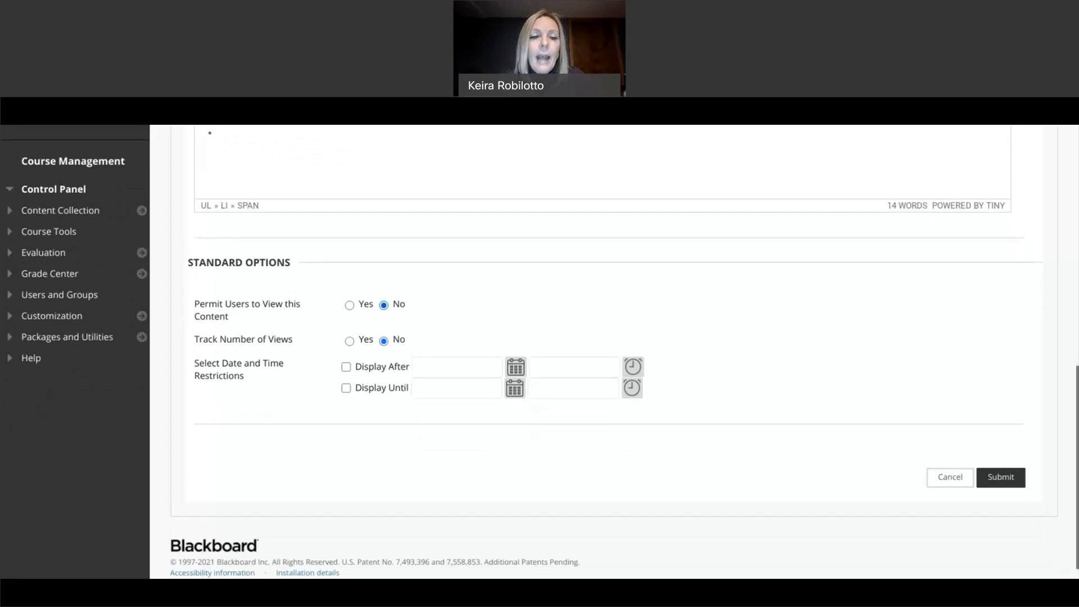
{"action": "left_click", "coordinate": [384, 286]}
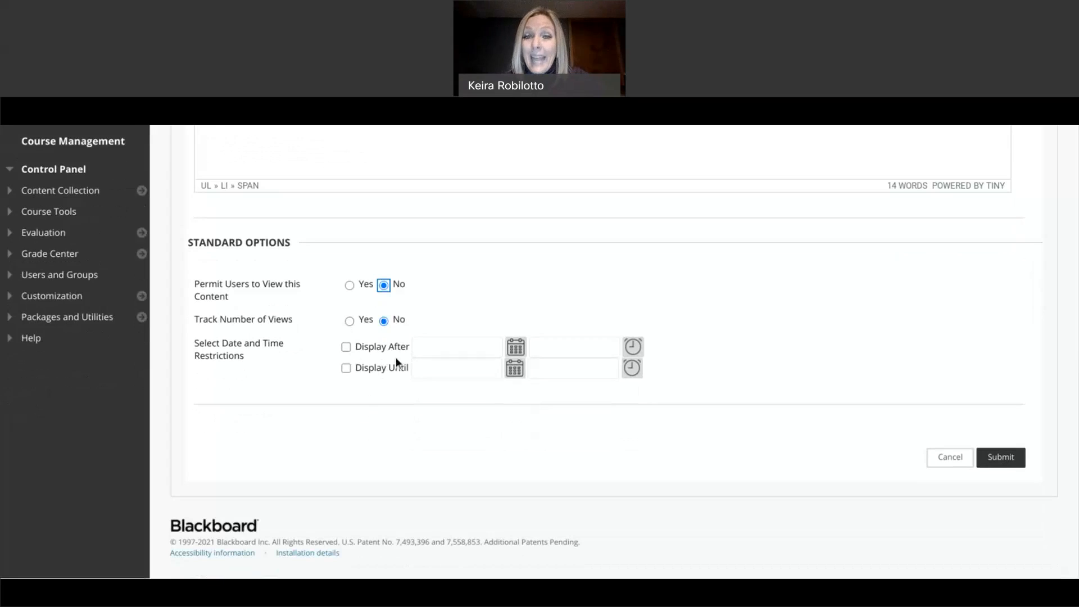
Step: Permit users to view the Week 1 folder, restrict it to display after 01/22/2021 11:59 PM, and submit it
{"action": "left_click", "coordinate": [349, 285]}
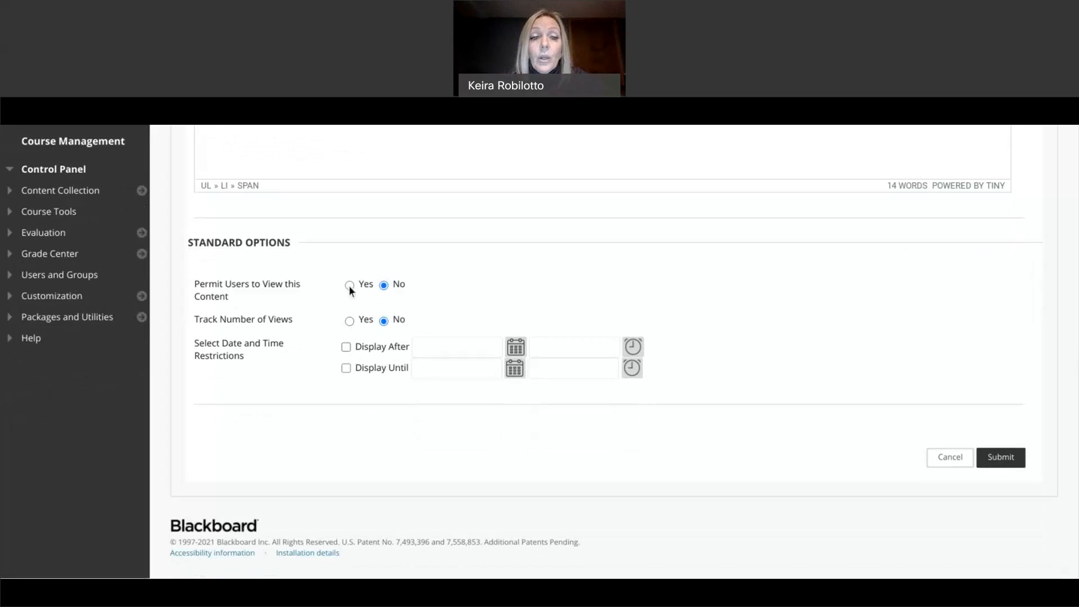
{"action": "left_click", "coordinate": [515, 348]}
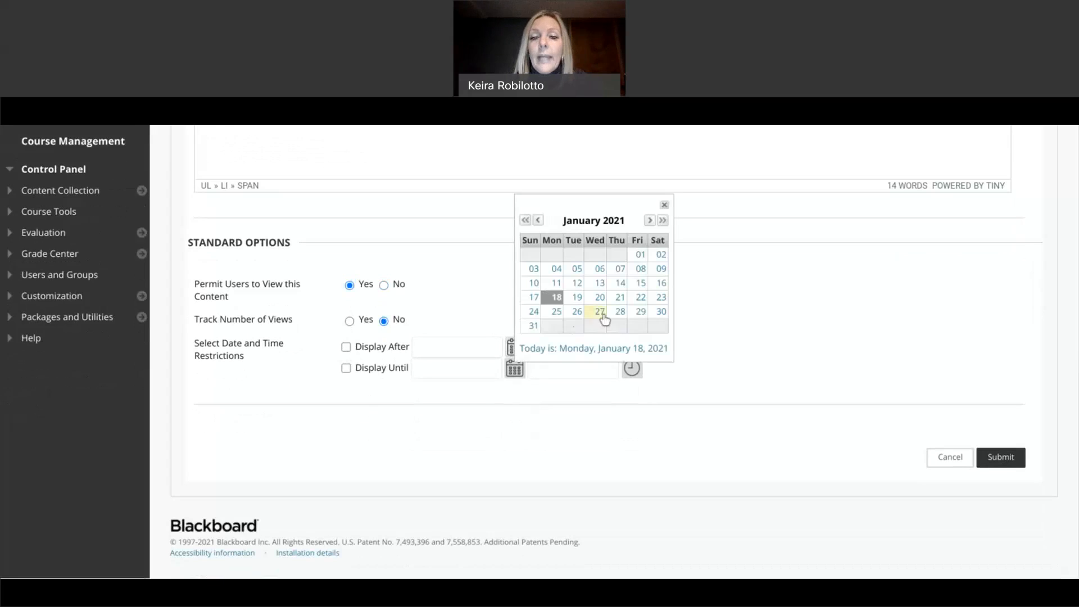
{"action": "left_click", "coordinate": [641, 298]}
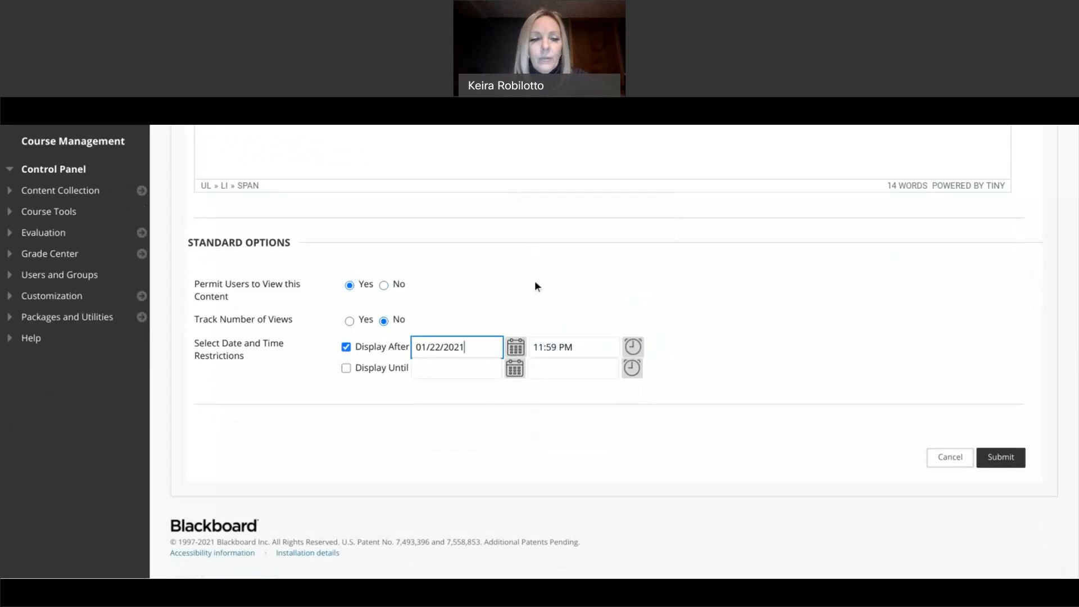
{"action": "left_click", "coordinate": [996, 457]}
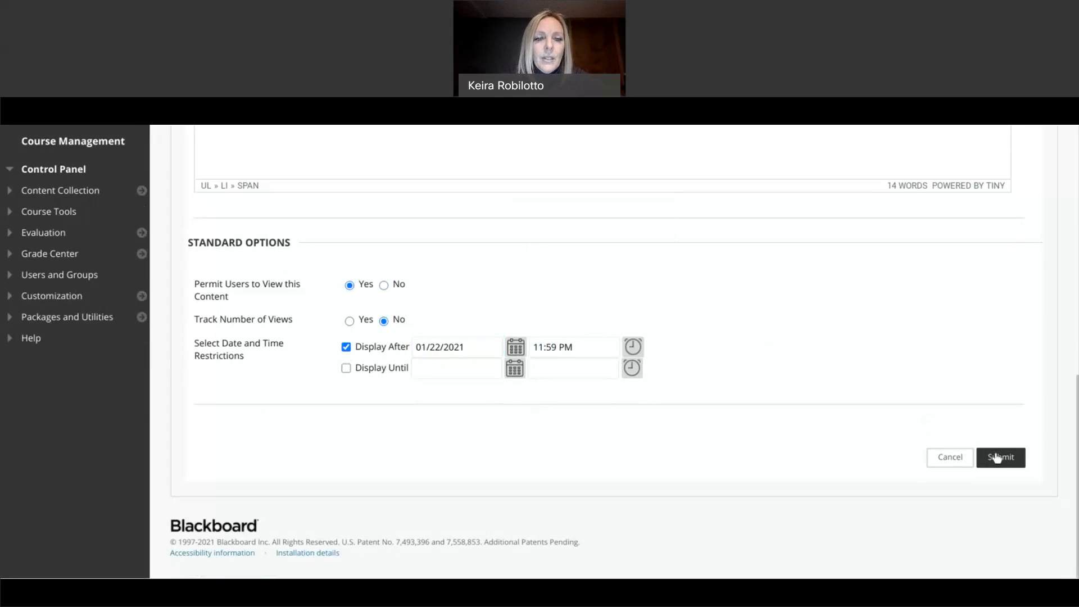
Step: Review the Course Content page and check it in student preview before returning to the instructor view
{"action": "scroll", "coordinate": [614, 360], "scroll_direction": "down", "scroll_amount": 2}
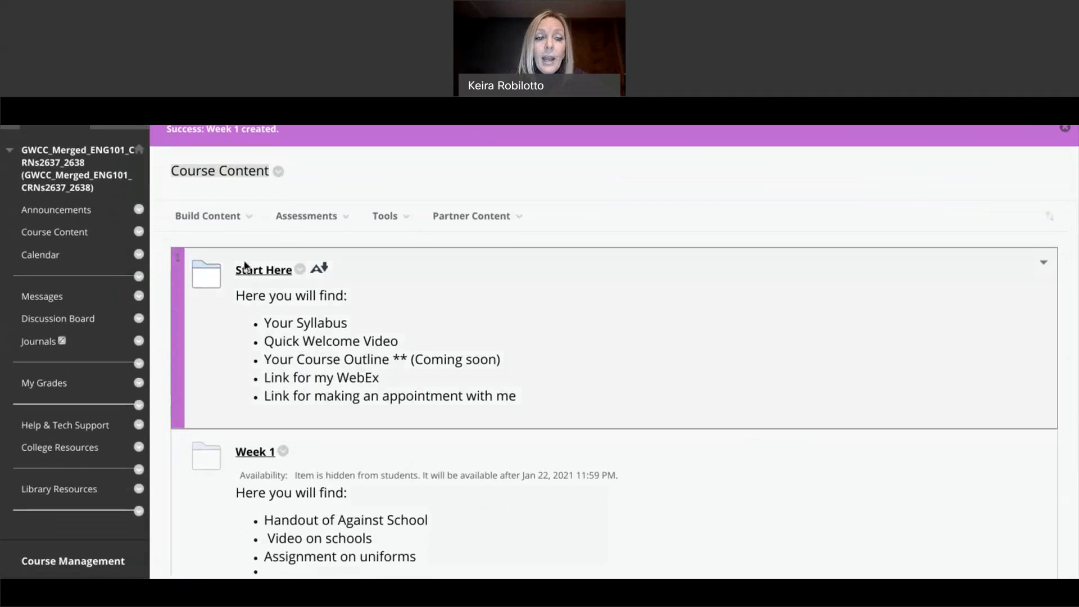
{"action": "scroll", "coordinate": [256, 337], "scroll_direction": "down", "scroll_amount": 2}
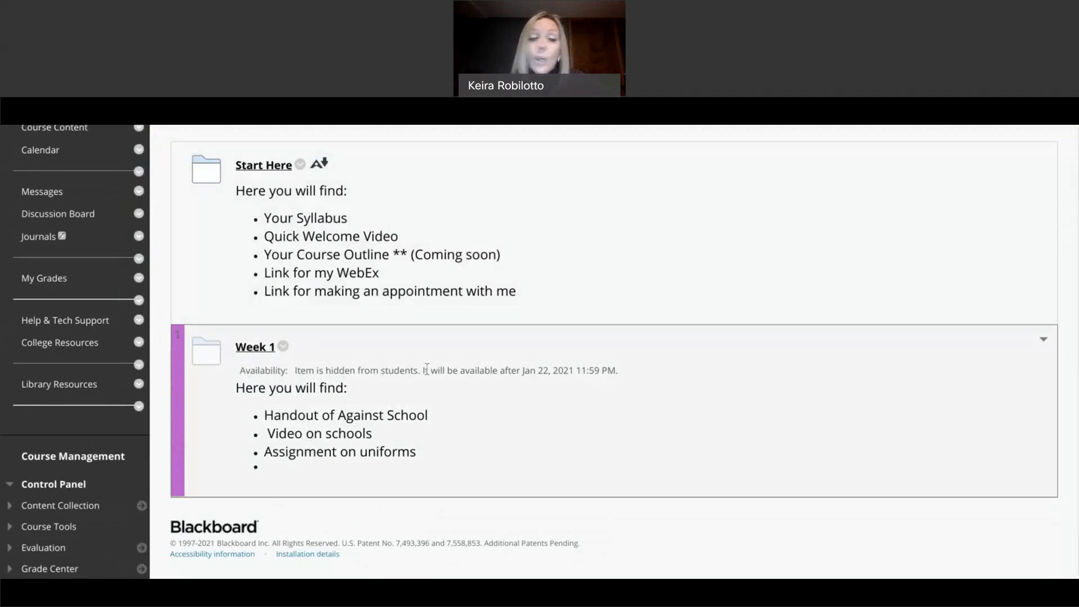
{"action": "scroll", "coordinate": [631, 370], "scroll_direction": "up", "scroll_amount": 4}
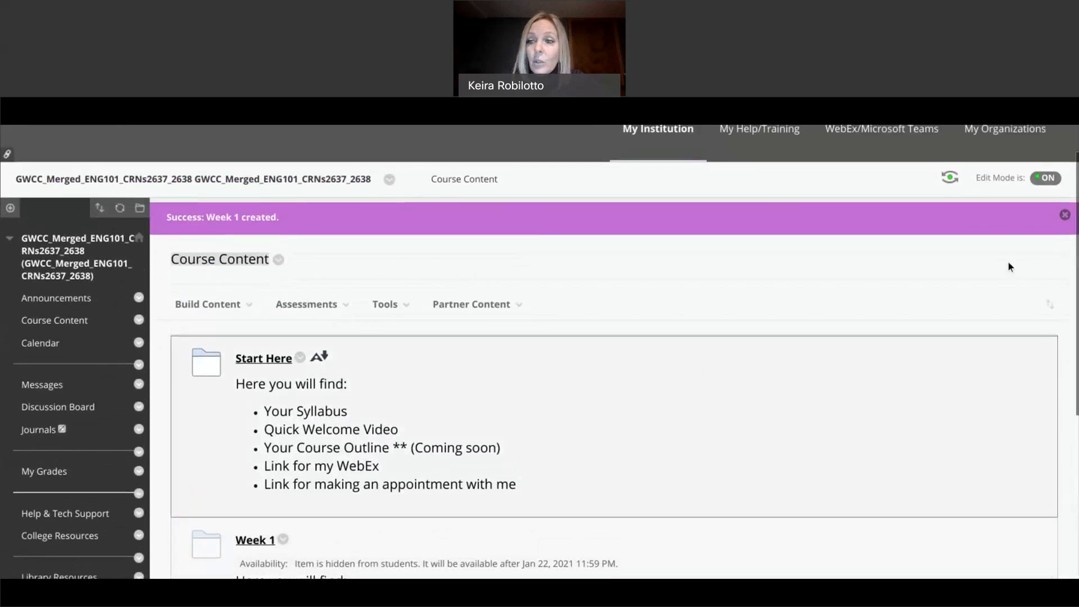
{"action": "left_click", "coordinate": [1064, 221]}
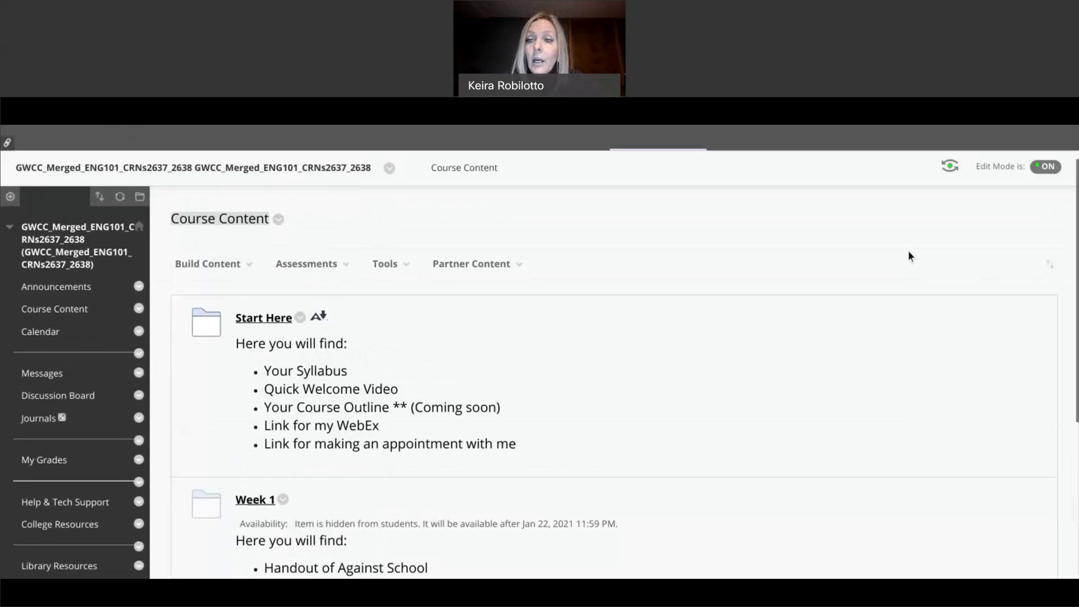
{"action": "scroll", "coordinate": [908, 250], "scroll_direction": "up", "scroll_amount": 1}
{"action": "left_click", "coordinate": [952, 184]}
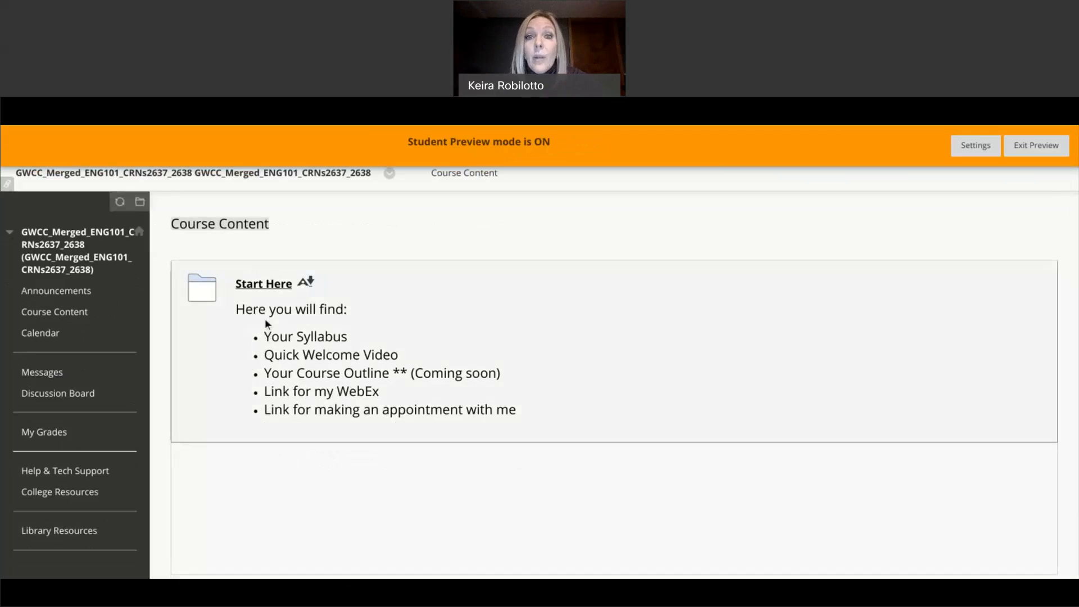
{"action": "left_click", "coordinate": [1035, 147]}
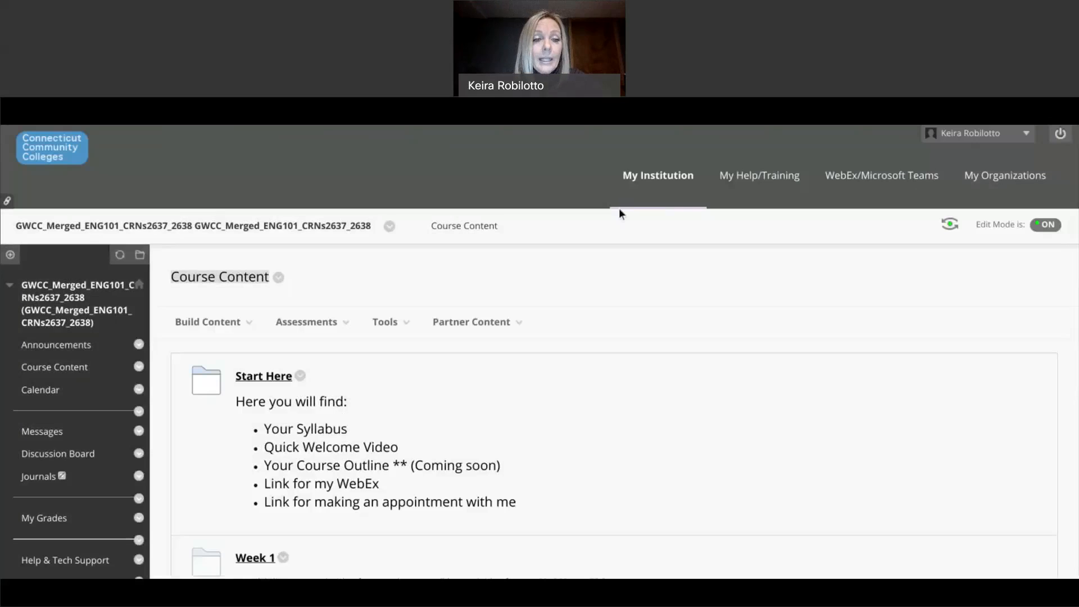
Step: Open the Week 1 folder from the course content list
{"action": "scroll", "coordinate": [552, 231], "scroll_direction": "down", "scroll_amount": 3}
{"action": "scroll", "coordinate": [552, 234], "scroll_direction": "down", "scroll_amount": 2}
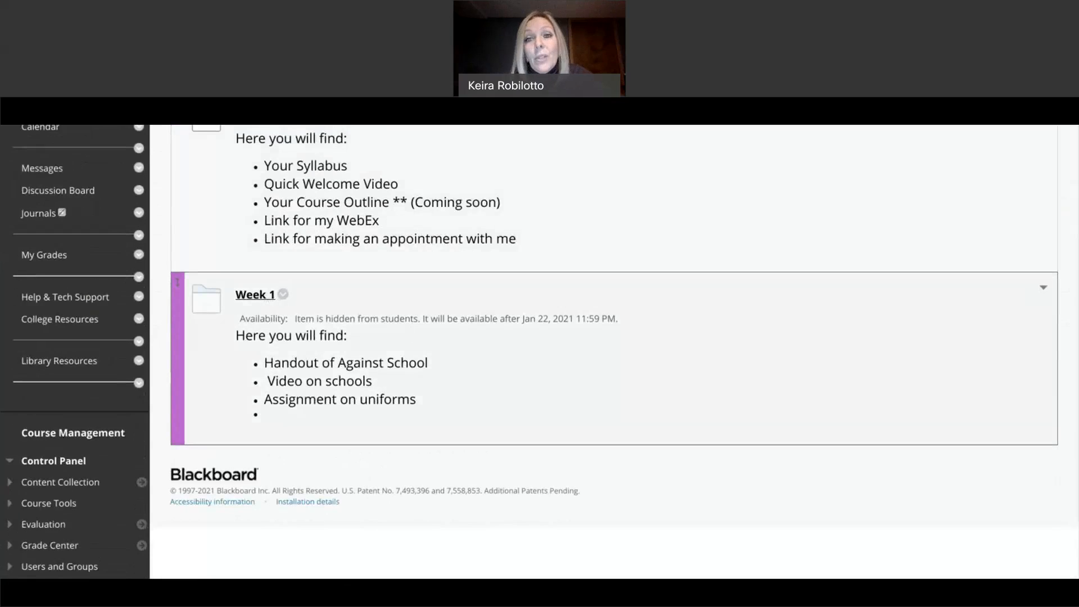
{"action": "left_click", "coordinate": [254, 297]}
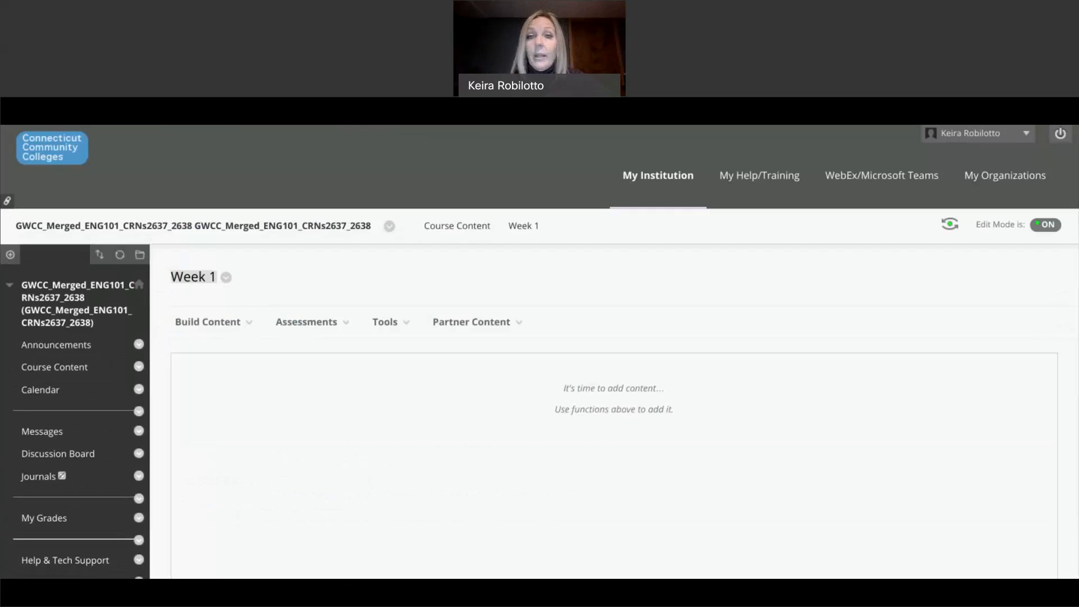
Step: Start a new File item named "Against School" in the Week 1 folder and attach the local file Syllabus_ENG_ALP.pdf
{"action": "left_click", "coordinate": [214, 326]}
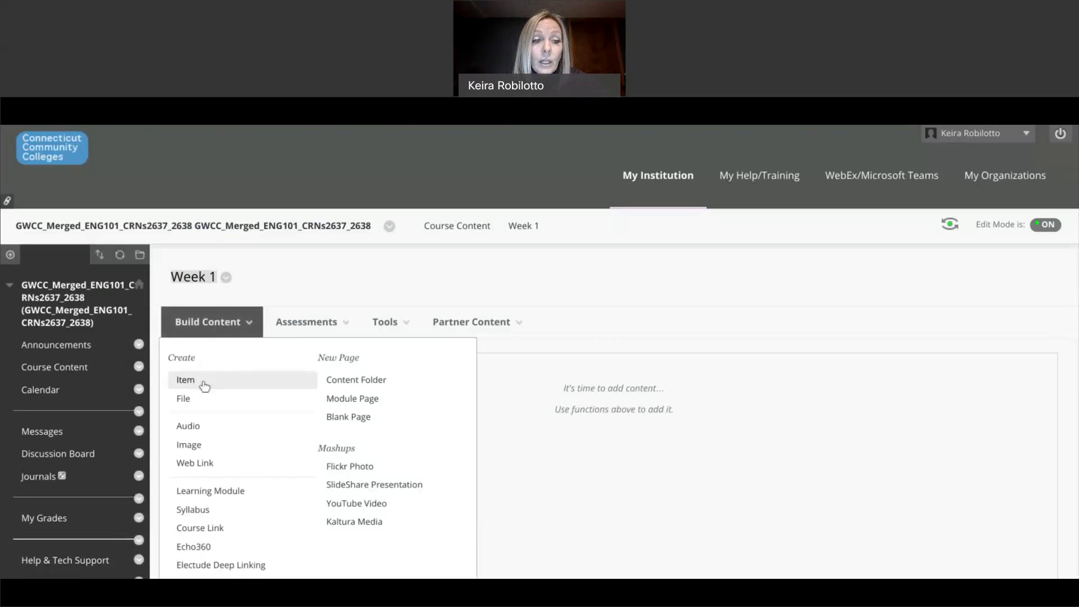
{"action": "left_click", "coordinate": [200, 407]}
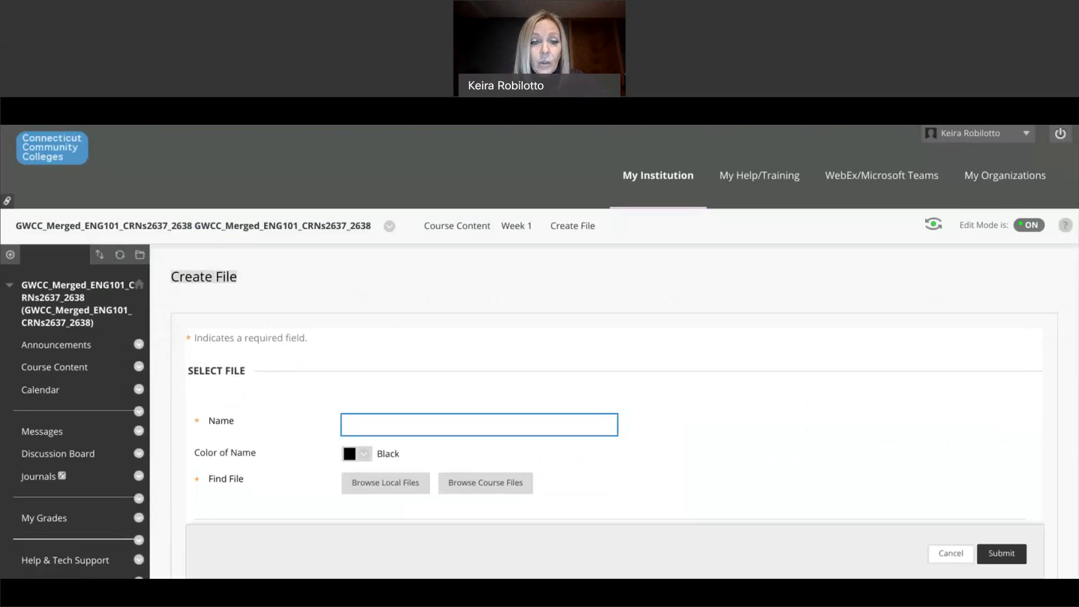
{"action": "scroll", "coordinate": [540, 352], "scroll_direction": "down", "scroll_amount": 3}
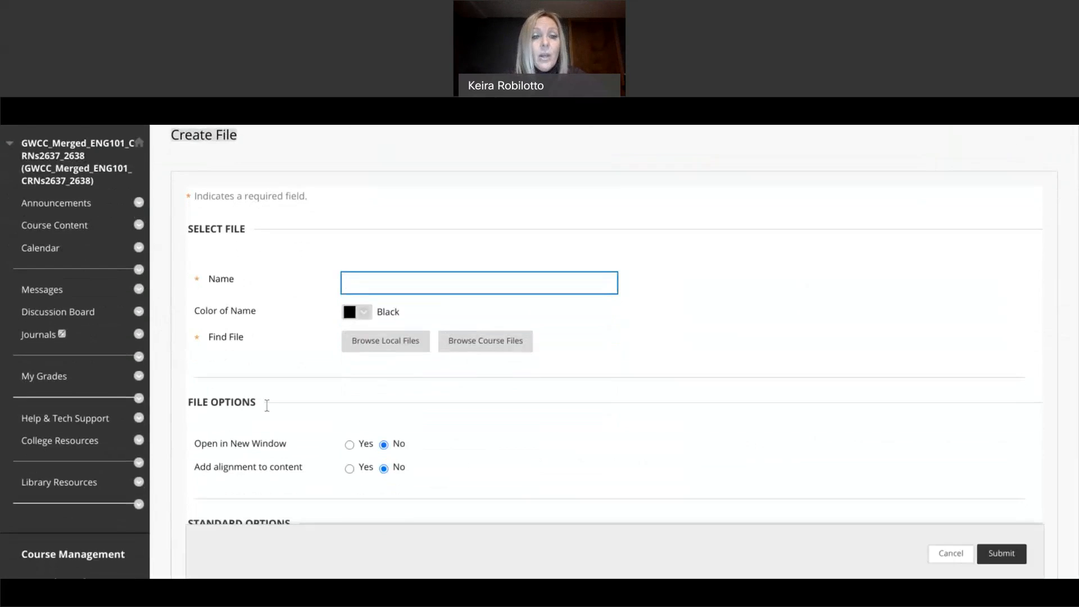
{"action": "type", "text": "A"}
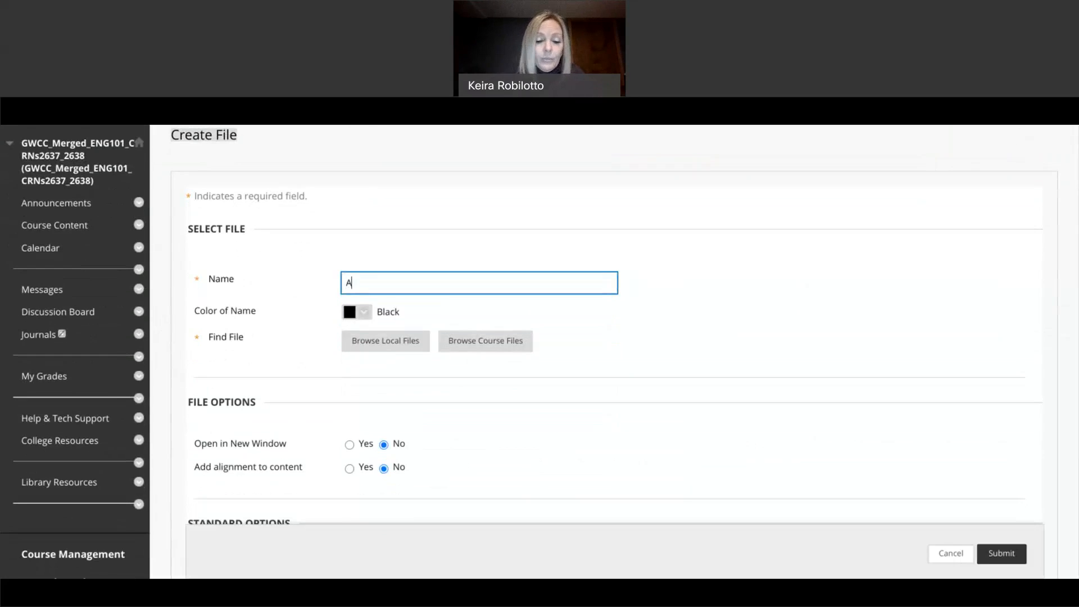
{"action": "type", "text": "gain"}
{"action": "key", "text": "BackSpace"}
{"action": "key", "text": "BackSpace"}
{"action": "type", "text": "ainst School"}
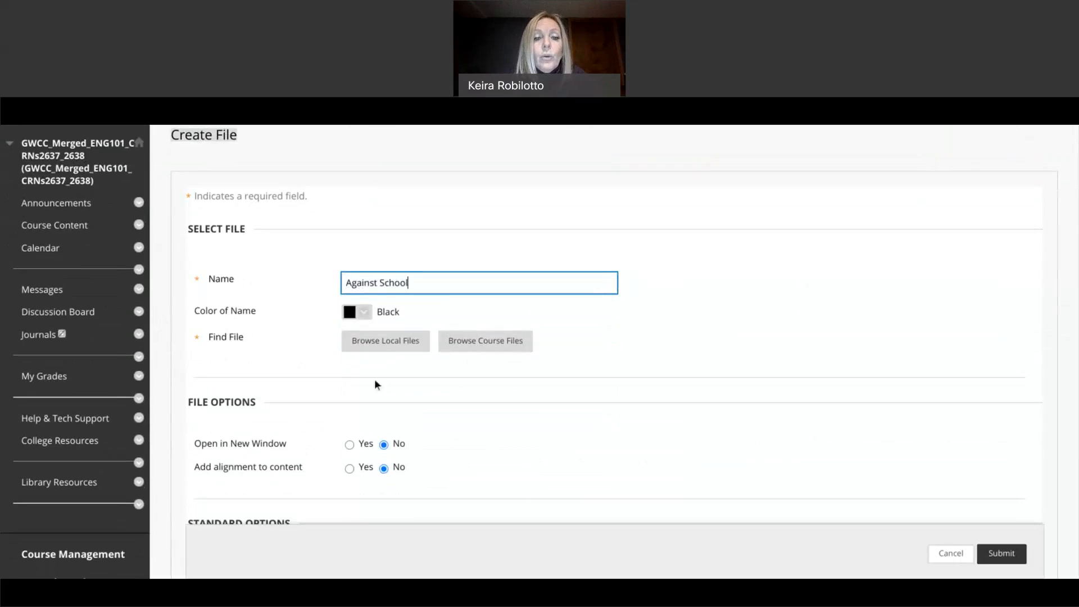
{"action": "left_click", "coordinate": [387, 345]}
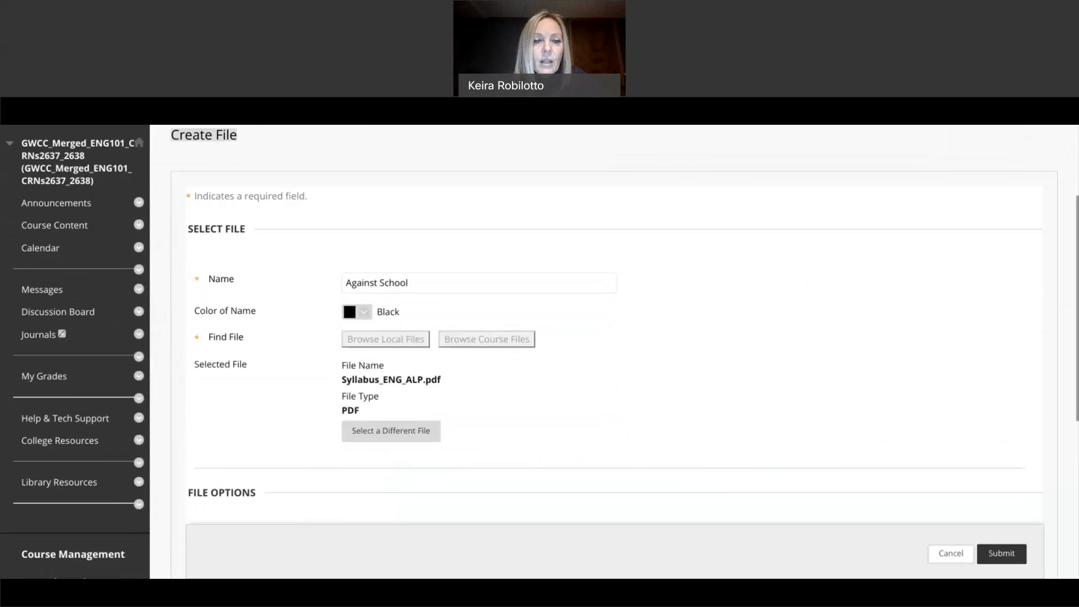
Step: Set Open in New Window to Yes for the Against School file and submit the item
{"action": "scroll", "coordinate": [637, 352], "scroll_direction": "down", "scroll_amount": 2}
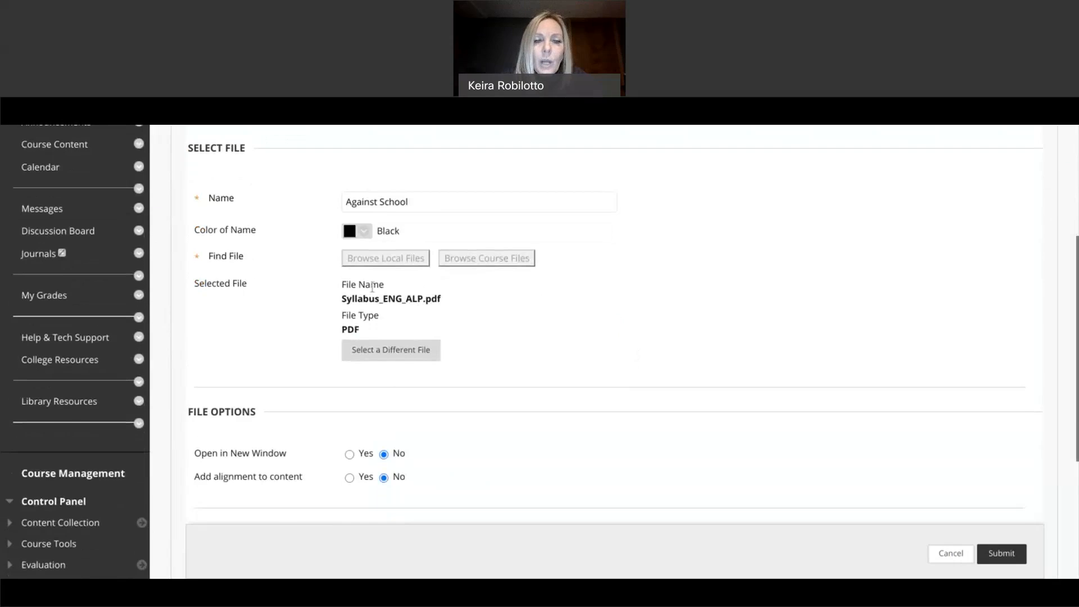
{"action": "scroll", "coordinate": [557, 323], "scroll_direction": "down", "scroll_amount": 2}
{"action": "scroll", "coordinate": [575, 332], "scroll_direction": "down", "scroll_amount": 1}
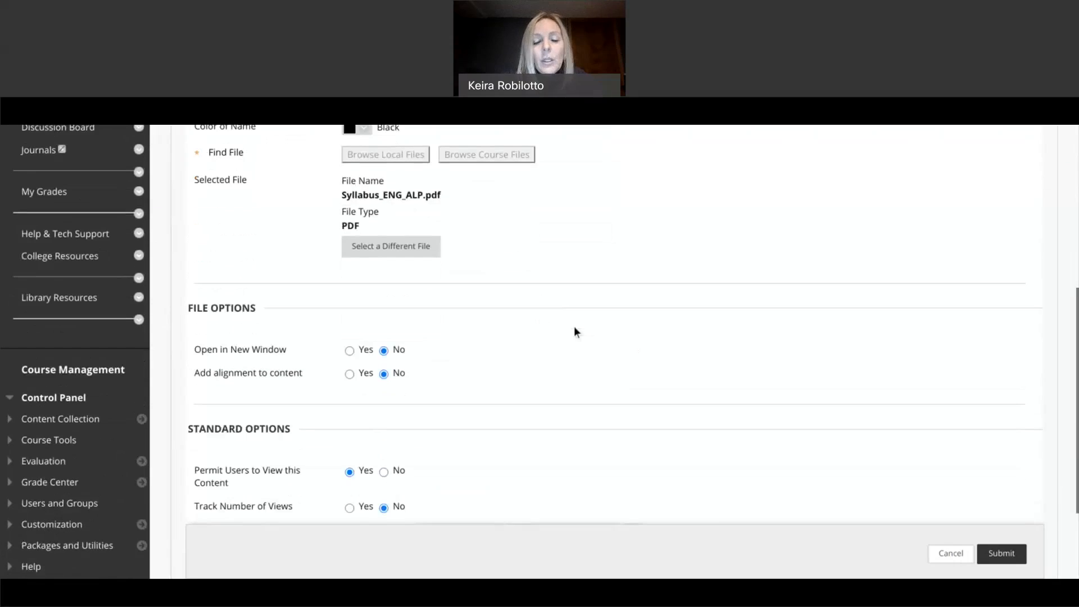
{"action": "left_click", "coordinate": [350, 312]}
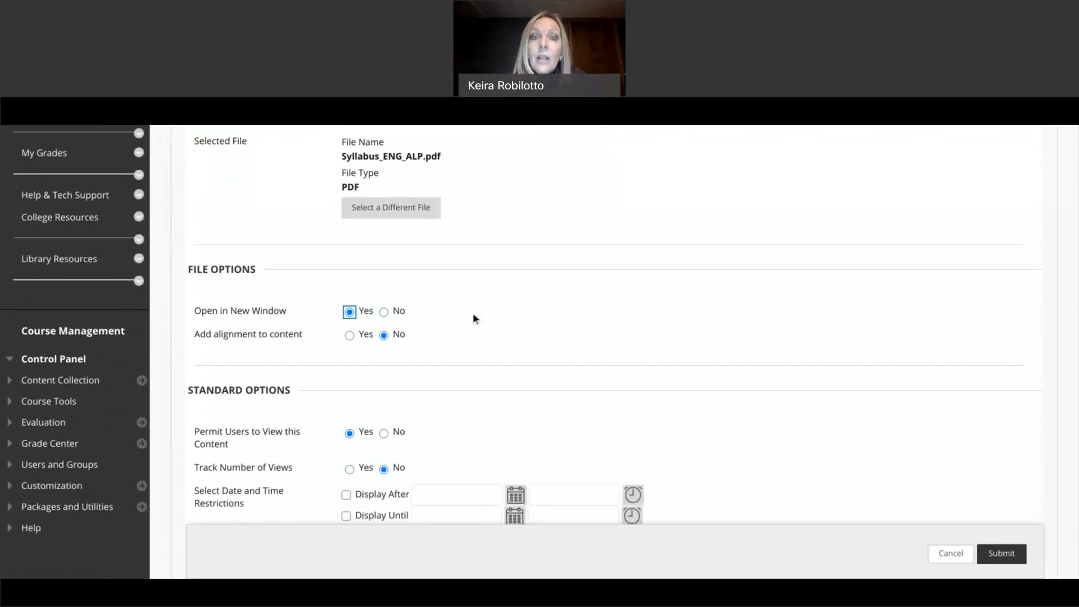
{"action": "scroll", "coordinate": [557, 294], "scroll_direction": "down", "scroll_amount": 3}
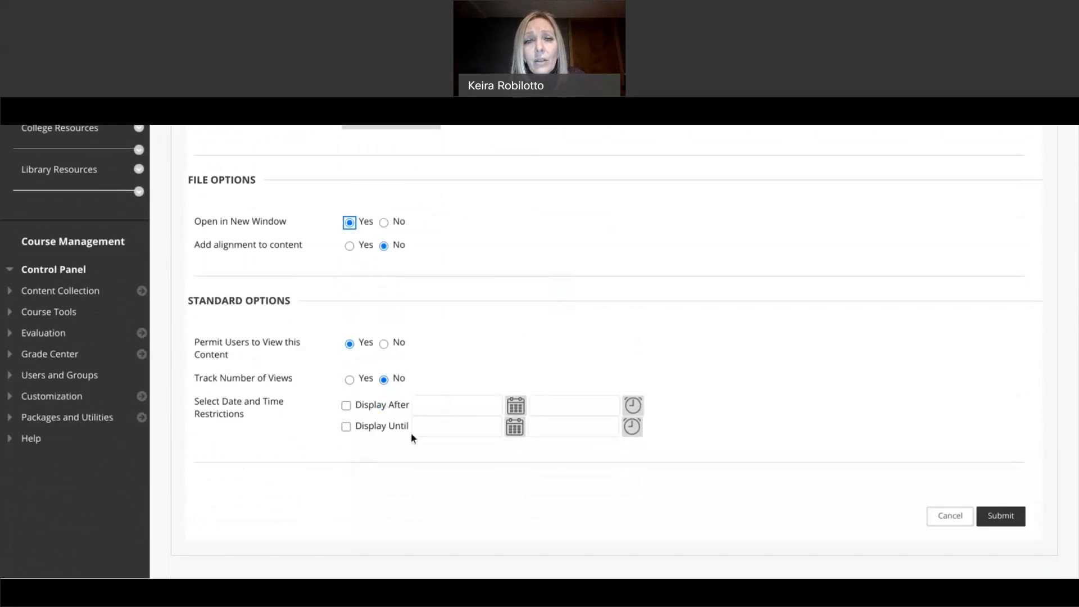
{"action": "left_click", "coordinate": [1008, 517]}
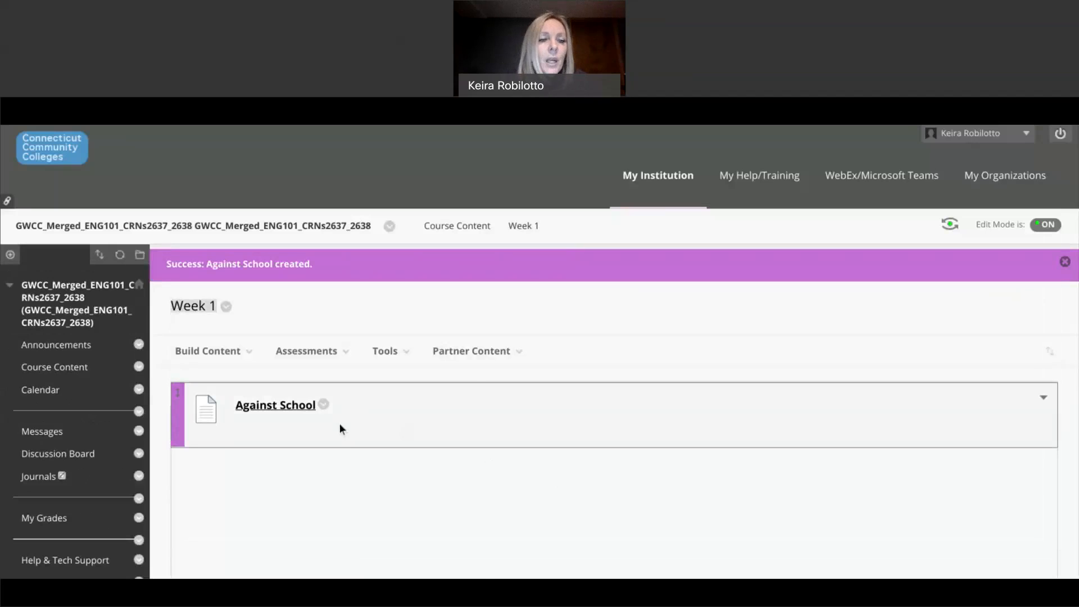
{"action": "left_click", "coordinate": [221, 362]}
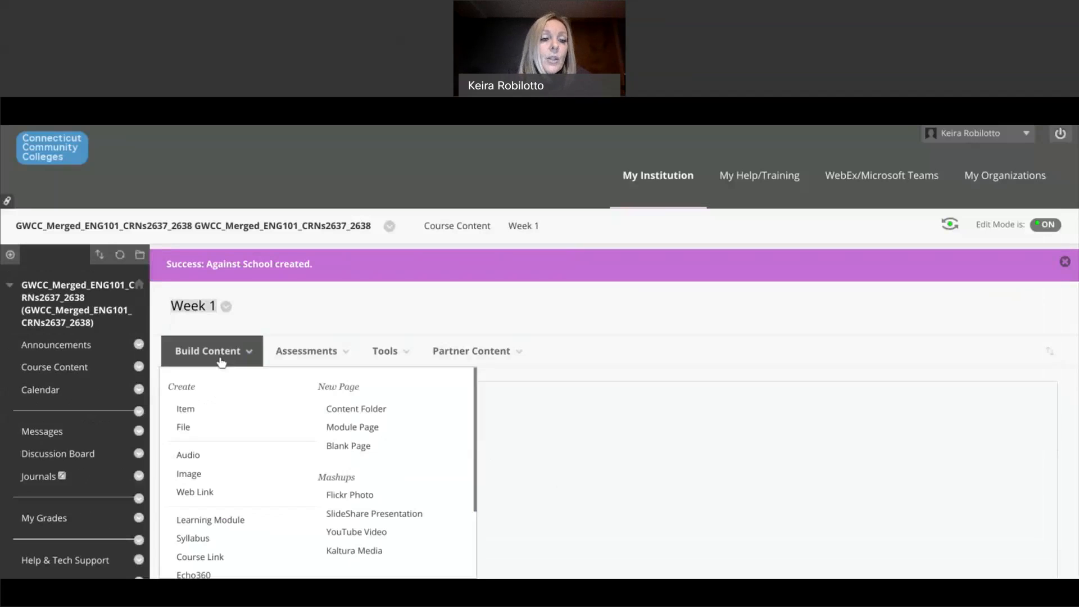
{"action": "left_click", "coordinate": [226, 495]}
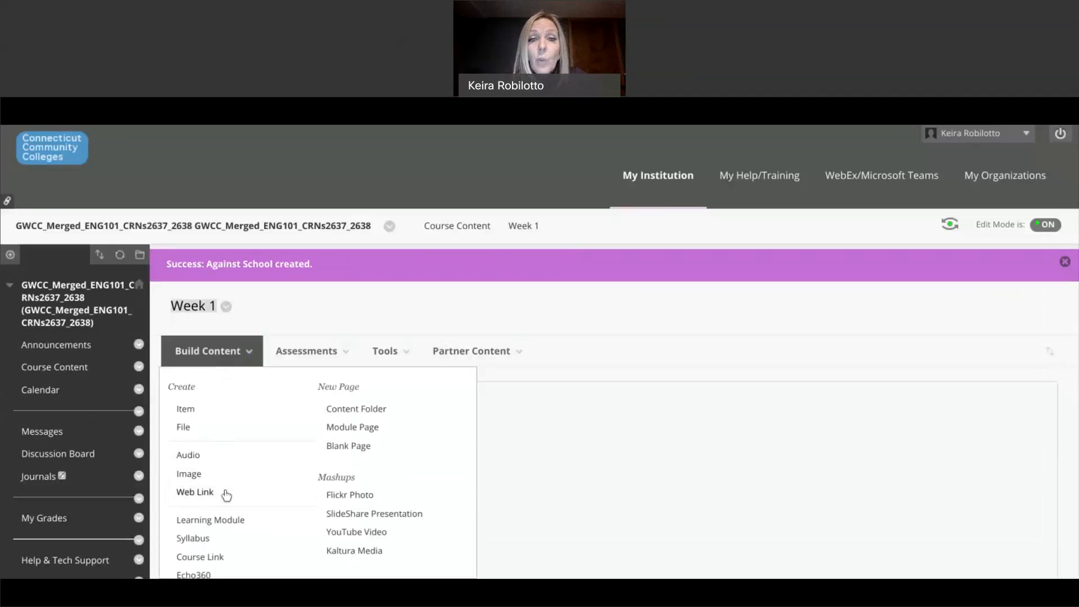
{"action": "left_click", "coordinate": [360, 425]}
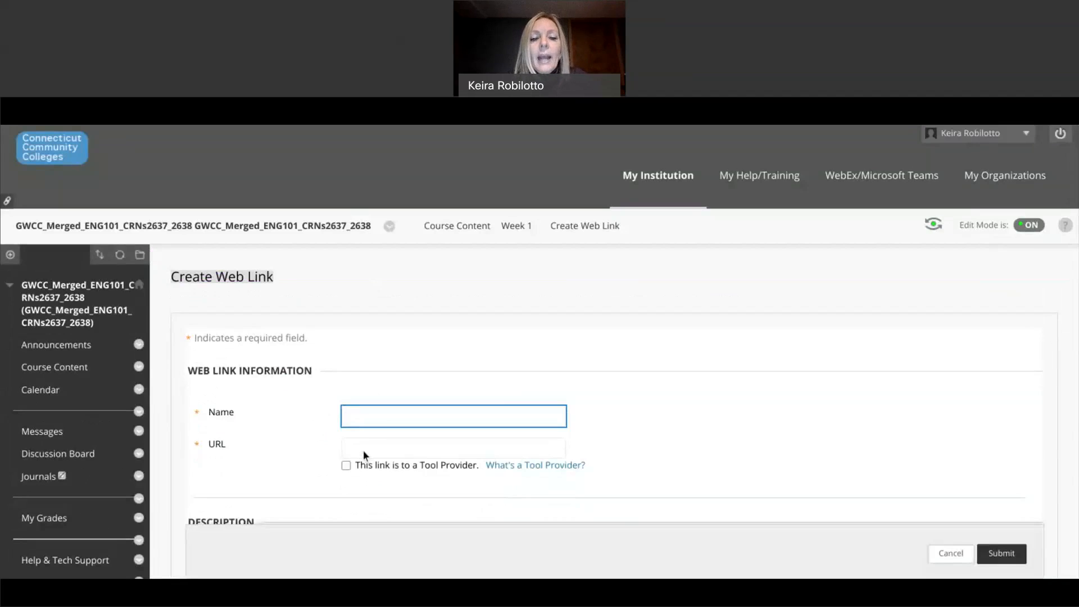
{"action": "left_click", "coordinate": [363, 450]}
{"action": "type", "text": "https://youtu.be/NTxO_qEFzTQ"}
{"action": "key", "text": "ctrl+a"}
{"action": "type", "text": "https://youtu.be/D-rYKGcVPV8"}
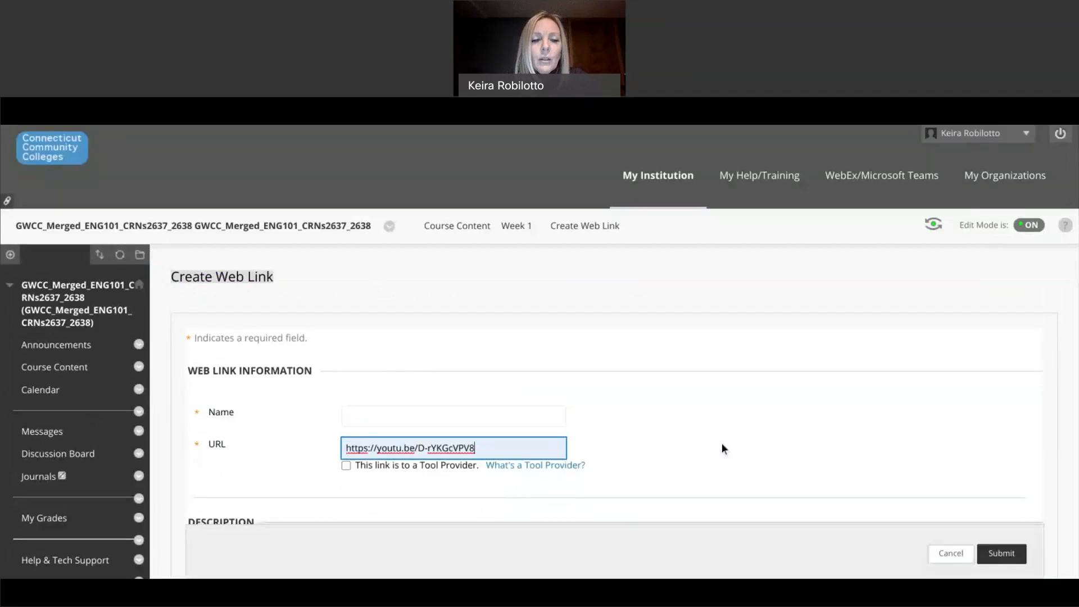
Step: Name the new link item "Web Link"
{"action": "scroll", "coordinate": [722, 443], "scroll_direction": "down", "scroll_amount": 1}
{"action": "left_click", "coordinate": [398, 385]}
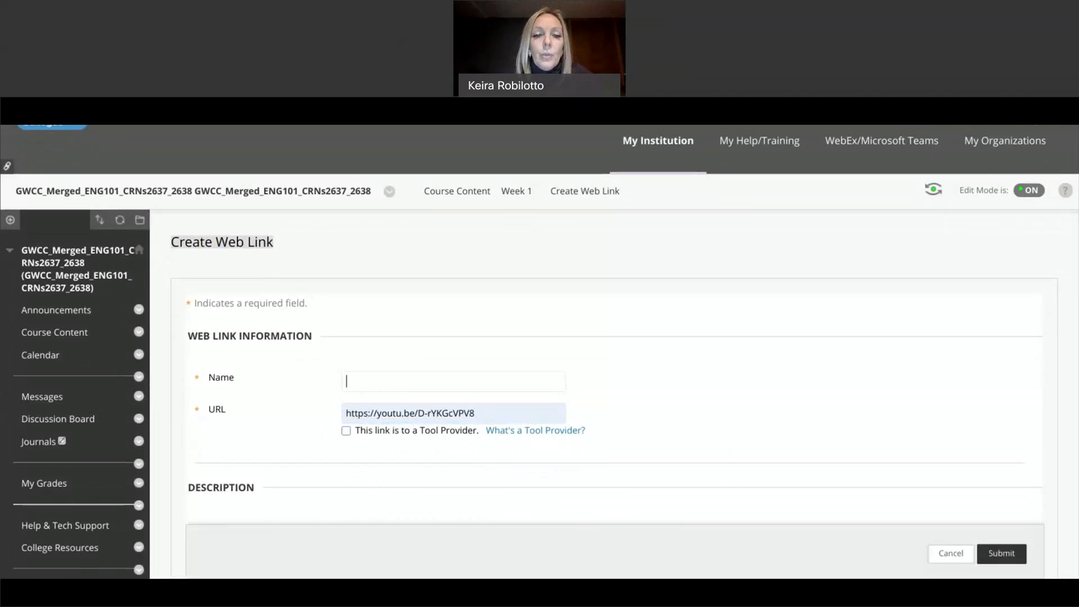
{"action": "type", "text": "Wen"}
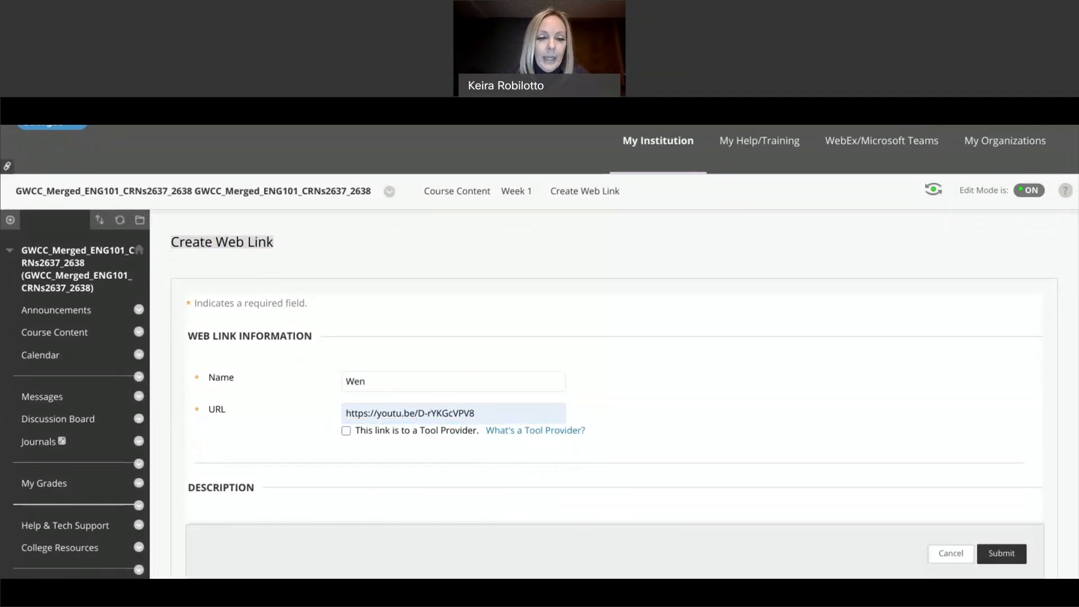
{"action": "key", "text": "BackSpace"}
{"action": "type", "text": "b Link"}
Step: Enter the web link's description as "Here is your video about school uniforms" and submit the item
{"action": "scroll", "coordinate": [716, 337], "scroll_direction": "down", "scroll_amount": 5}
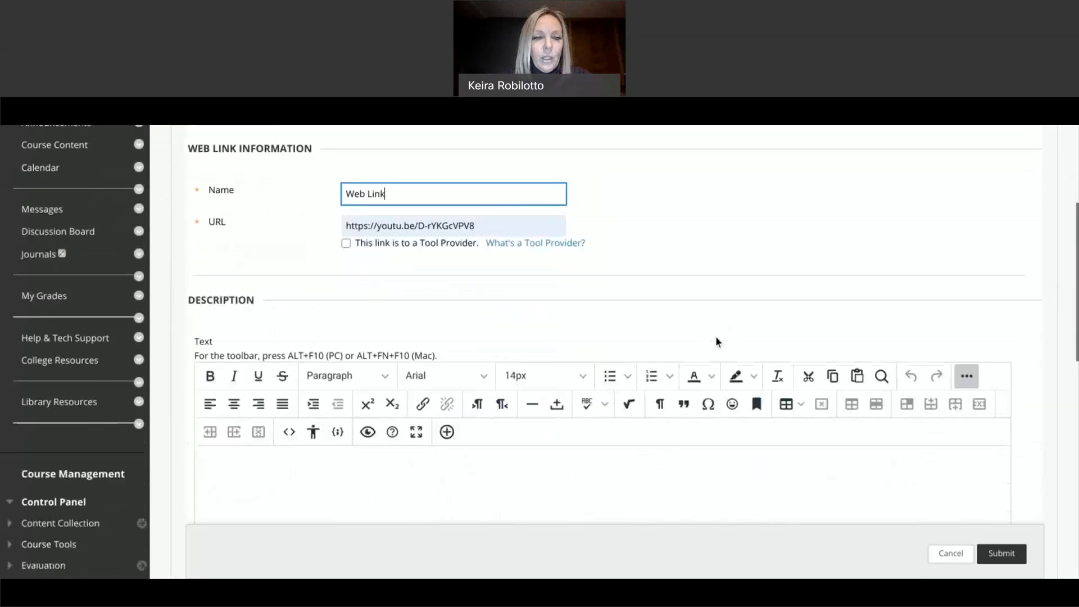
{"action": "left_click", "coordinate": [310, 423]}
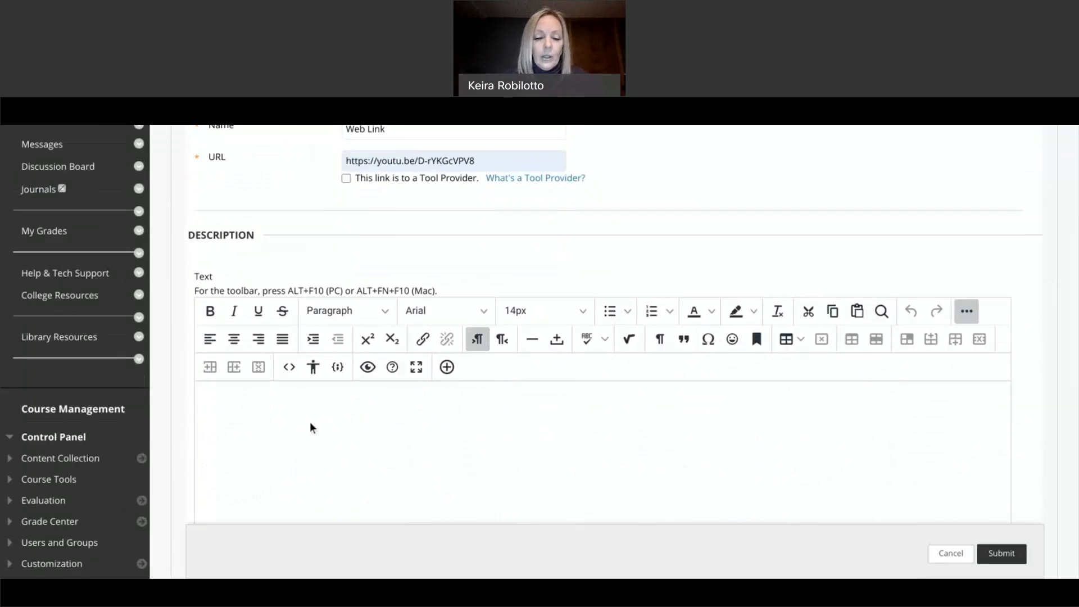
{"action": "type", "text": "Here i"}
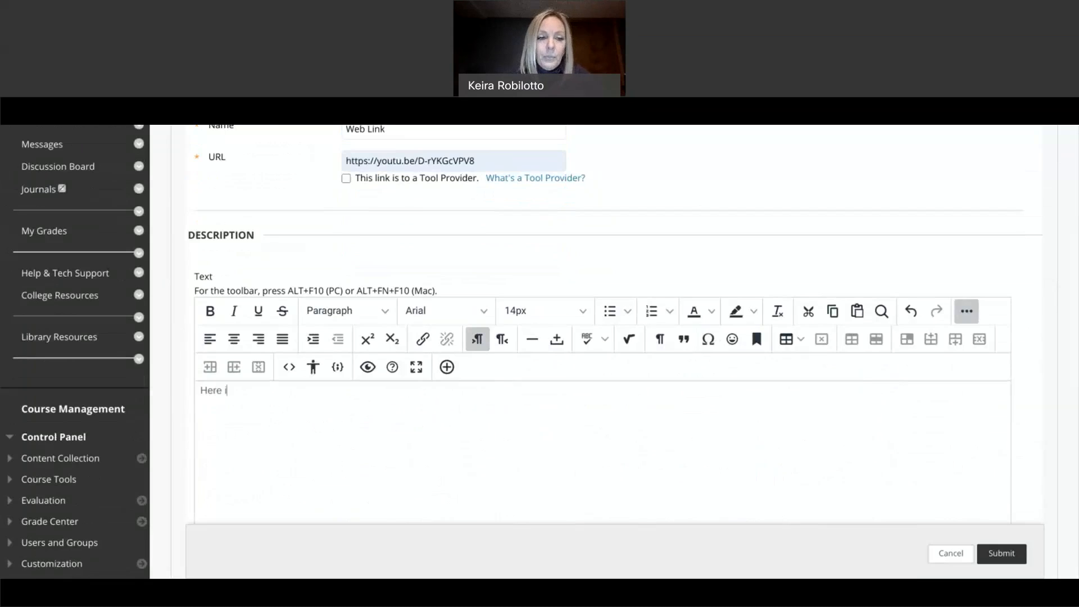
{"action": "type", "text": "s your vide"}
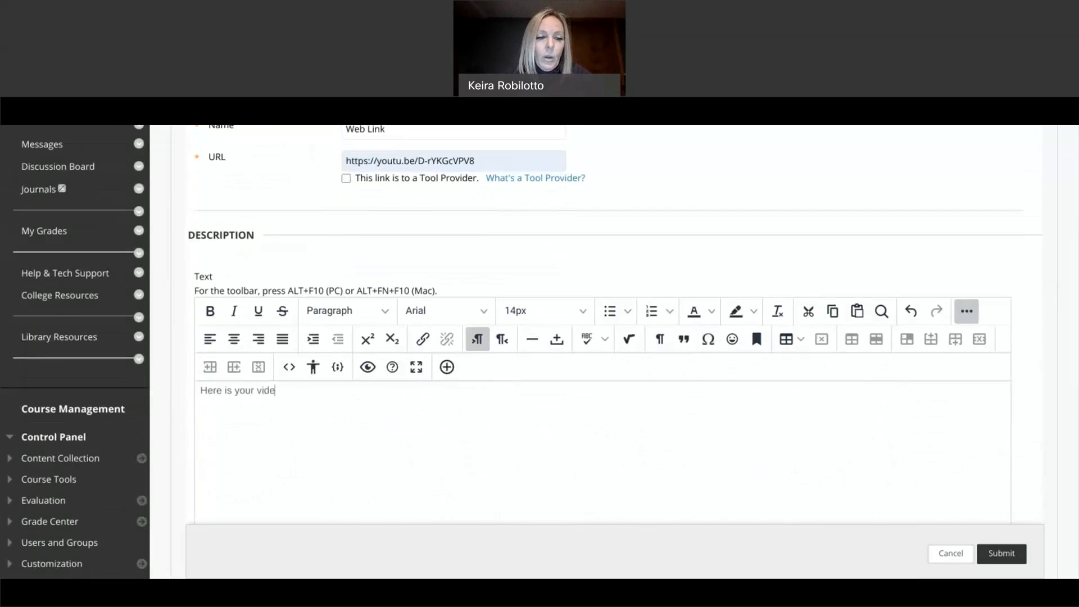
{"action": "type", "text": "o on sh"}
{"action": "key", "text": "BackSpace"}
{"action": "key", "text": "BackSpace"}
{"action": "key", "text": "BackSpace"}
{"action": "key", "text": "BackSpace"}
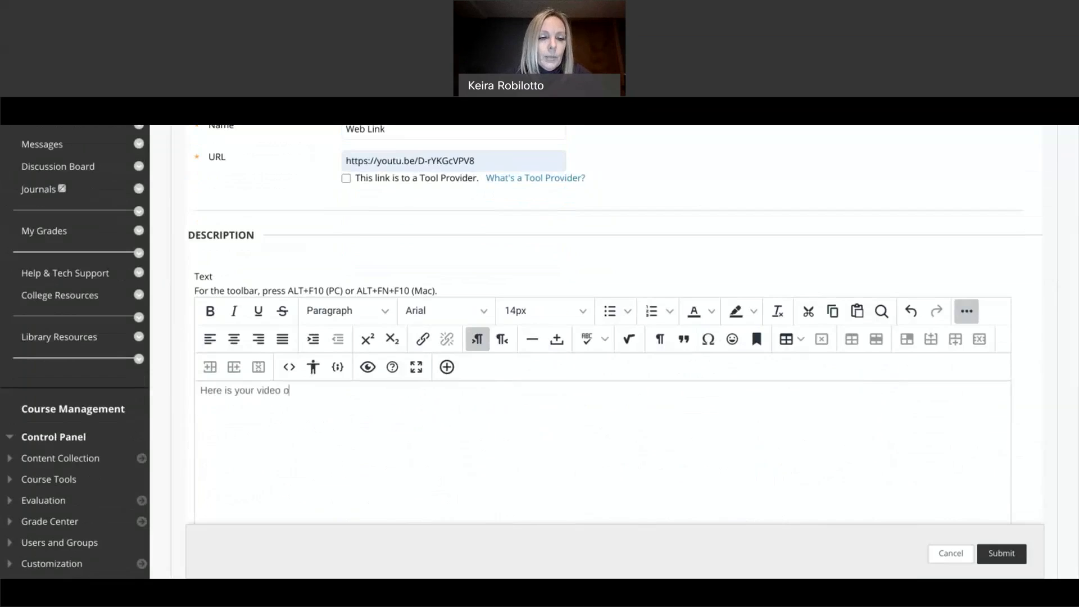
{"action": "type", "text": "bout sc"}
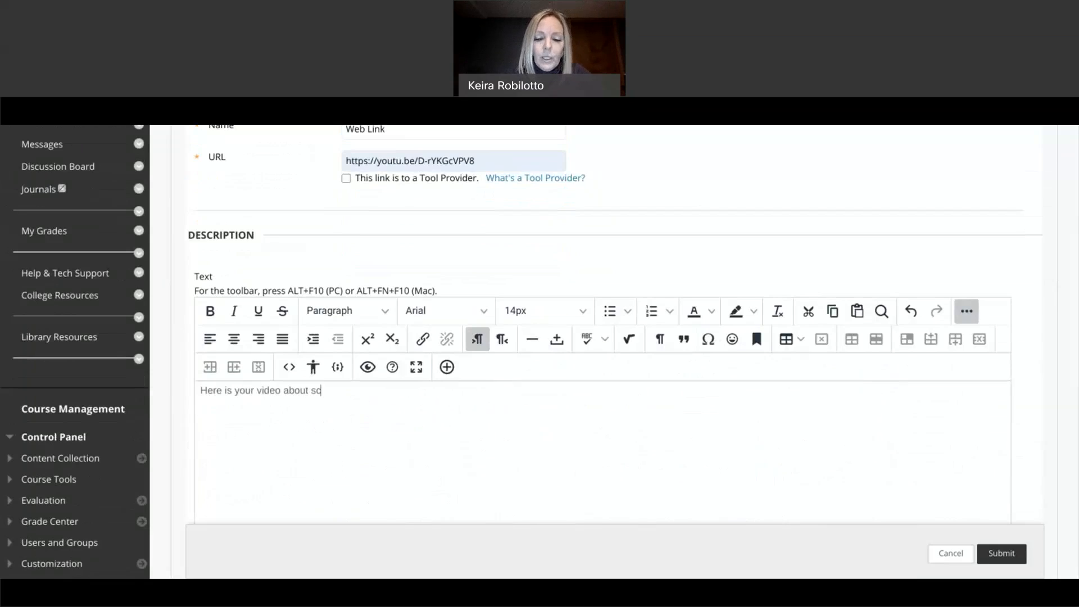
{"action": "type", "text": "hool unioform"}
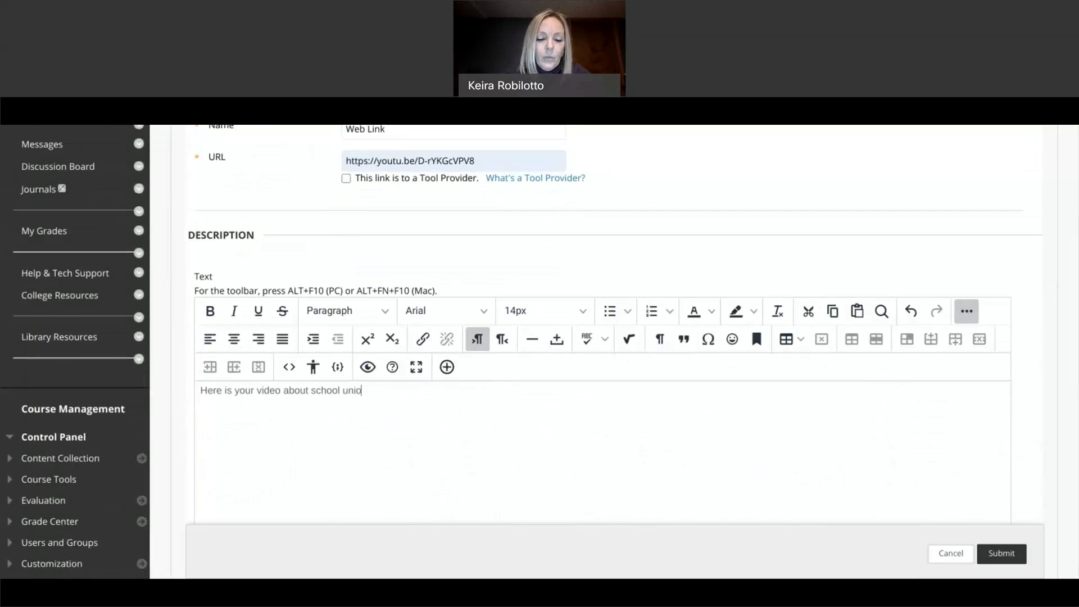
{"action": "key", "text": "BackSpace"}
{"action": "key", "text": "BackSpace"}
{"action": "key", "text": "BackSpace"}
{"action": "key", "text": "BackSpace"}
{"action": "key", "text": "BackSpace"}
{"action": "type", "text": "forms"}
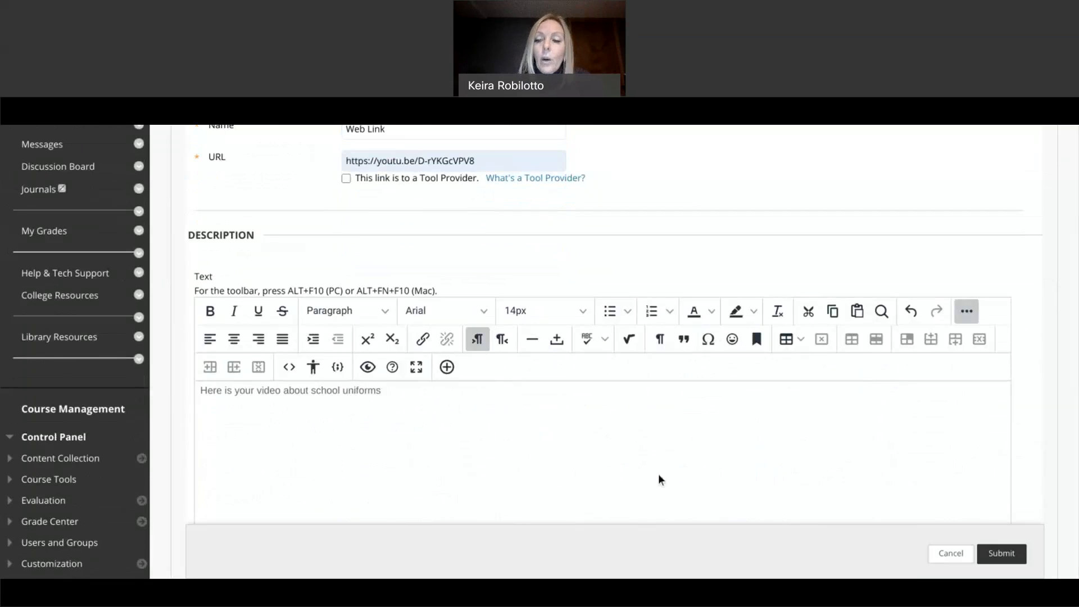
{"action": "scroll", "coordinate": [659, 480], "scroll_direction": "down", "scroll_amount": 3}
{"action": "scroll", "coordinate": [970, 524], "scroll_direction": "down", "scroll_amount": 1}
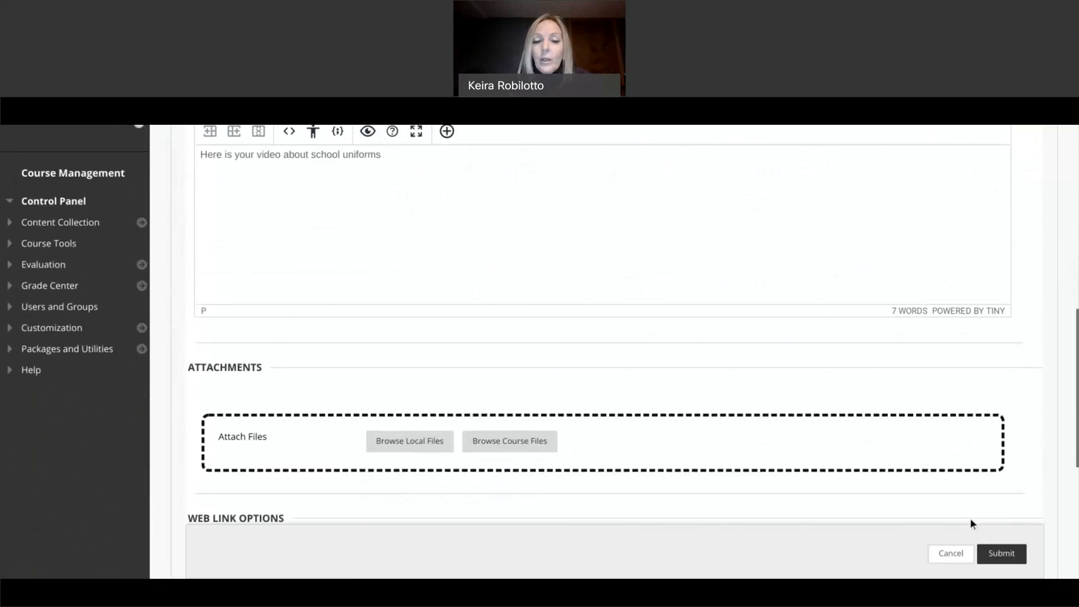
{"action": "left_click", "coordinate": [1006, 556]}
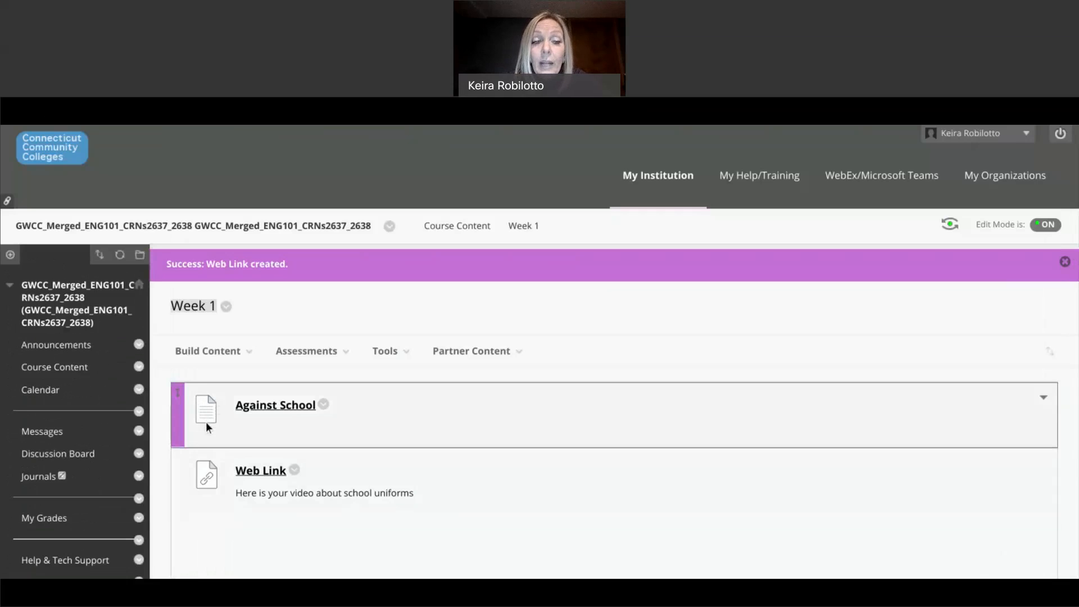
Step: Start a discussion board link in the Week 1 folder that points to the Course Questions forum
{"action": "scroll", "coordinate": [211, 419], "scroll_direction": "down", "scroll_amount": 1}
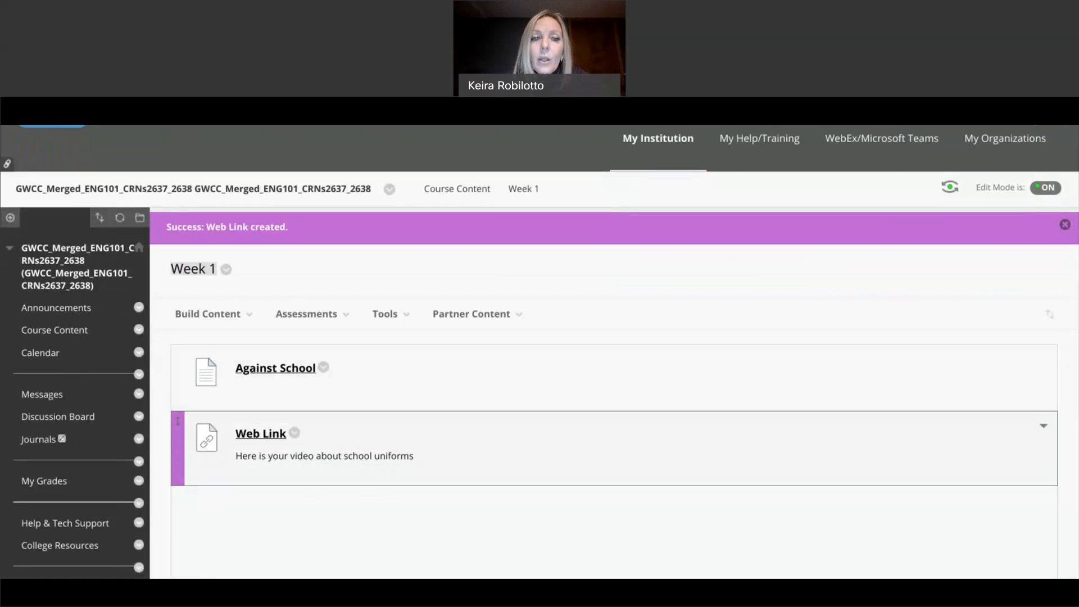
{"action": "scroll", "coordinate": [221, 456], "scroll_direction": "down", "scroll_amount": 2}
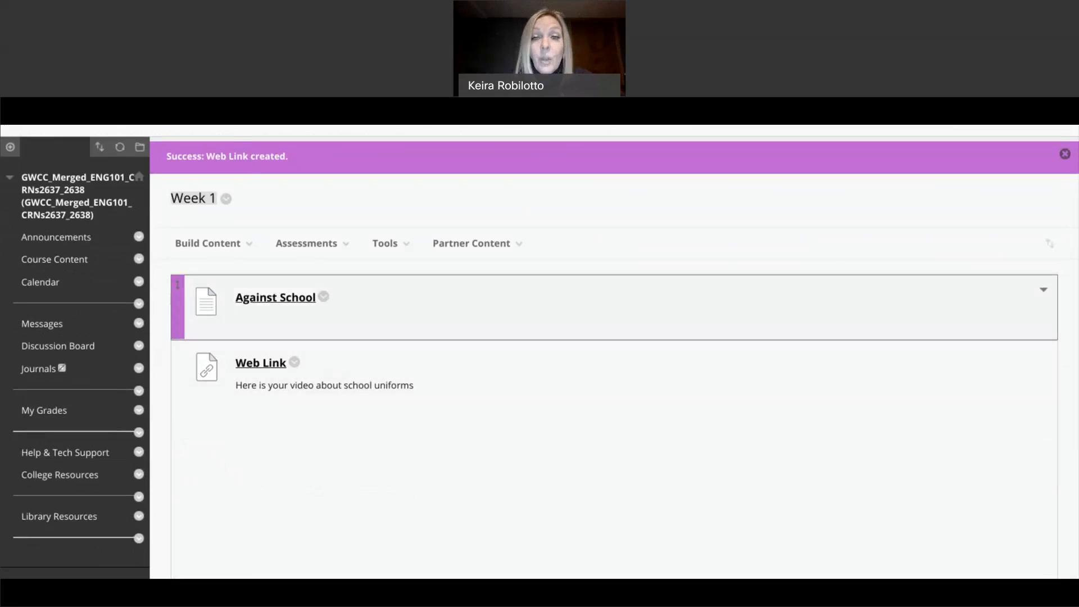
{"action": "left_click", "coordinate": [382, 248]}
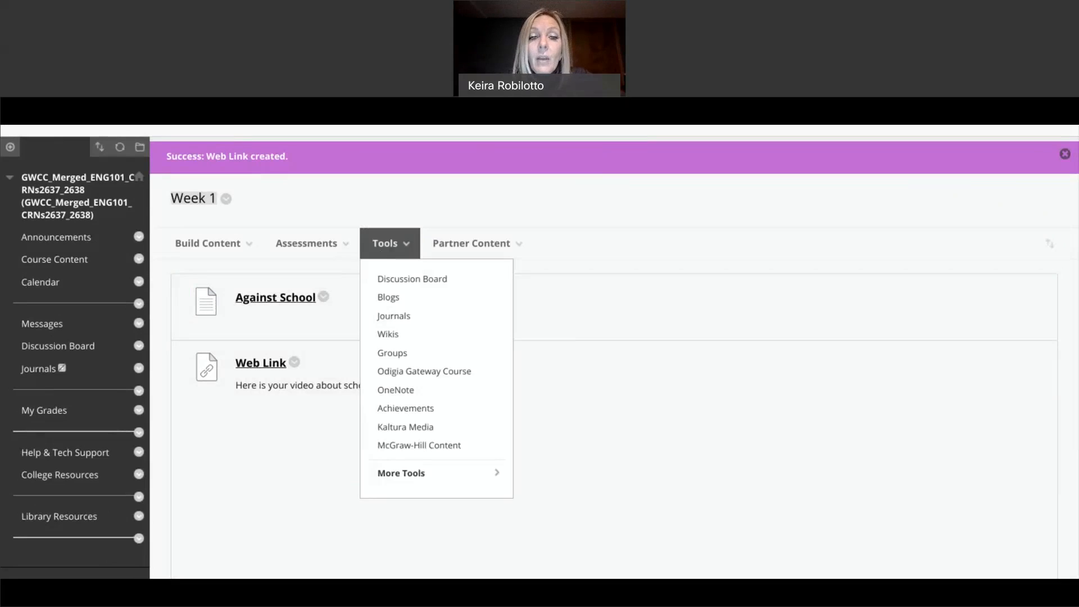
{"action": "left_click", "coordinate": [398, 284]}
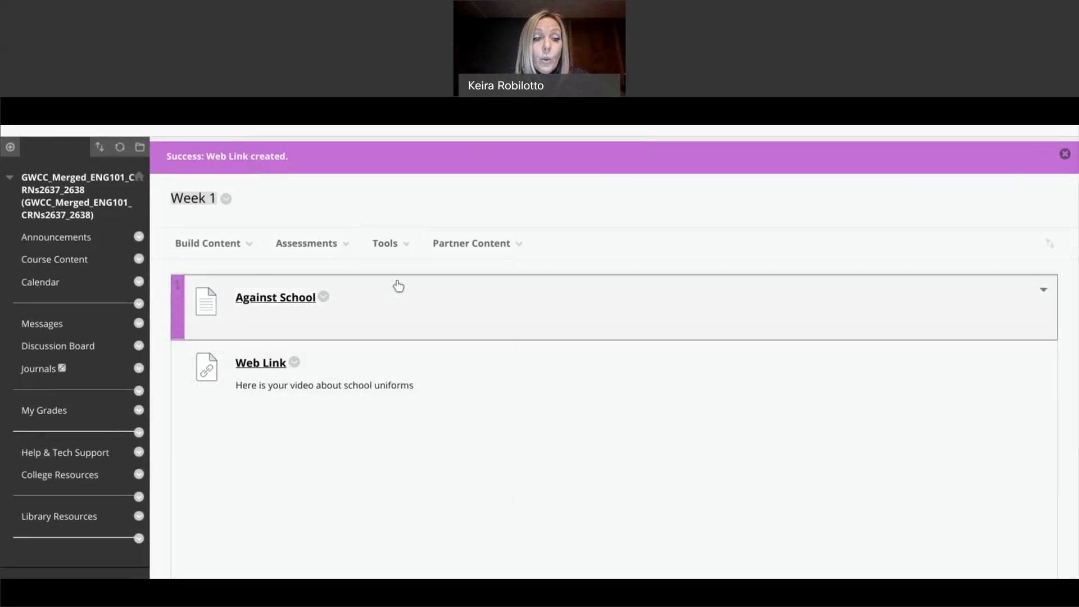
{"action": "scroll", "coordinate": [301, 311], "scroll_direction": "down", "scroll_amount": 3}
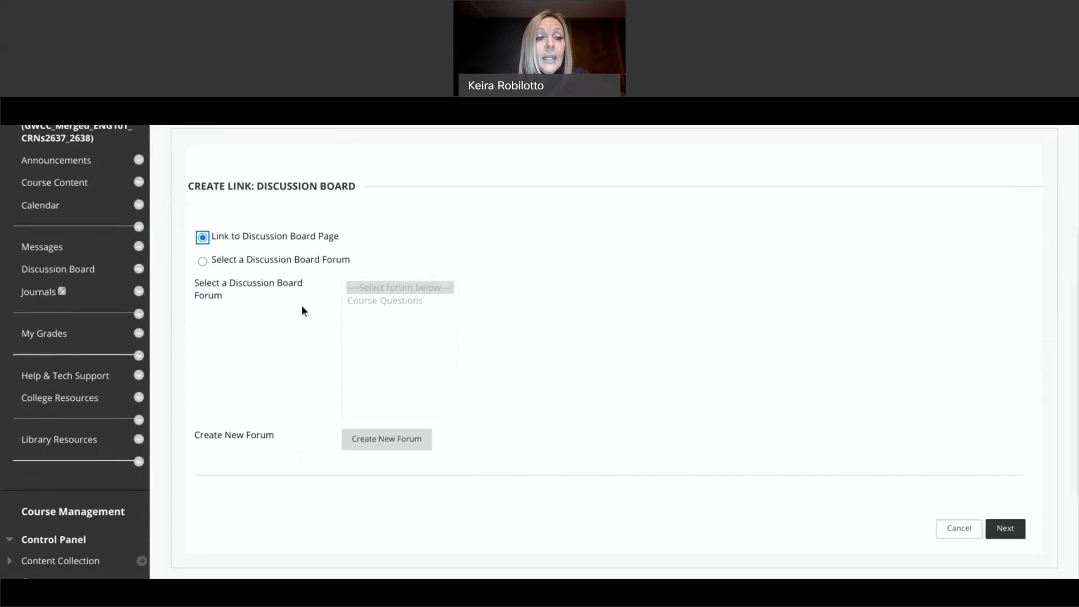
{"action": "left_click", "coordinate": [203, 262]}
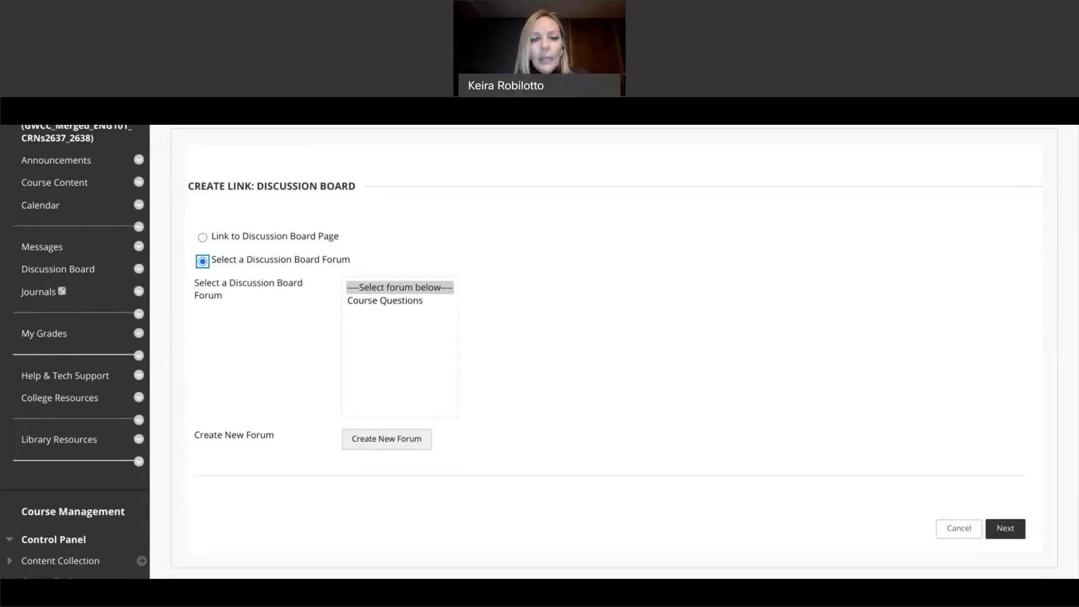
{"action": "left_click", "coordinate": [372, 301]}
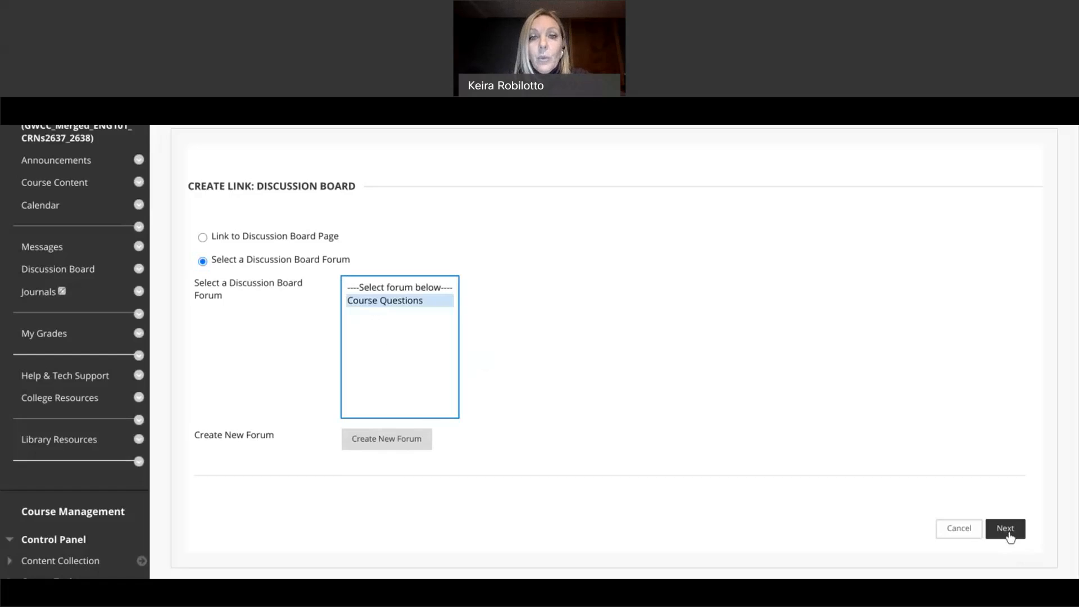
{"action": "left_click", "coordinate": [1005, 529]}
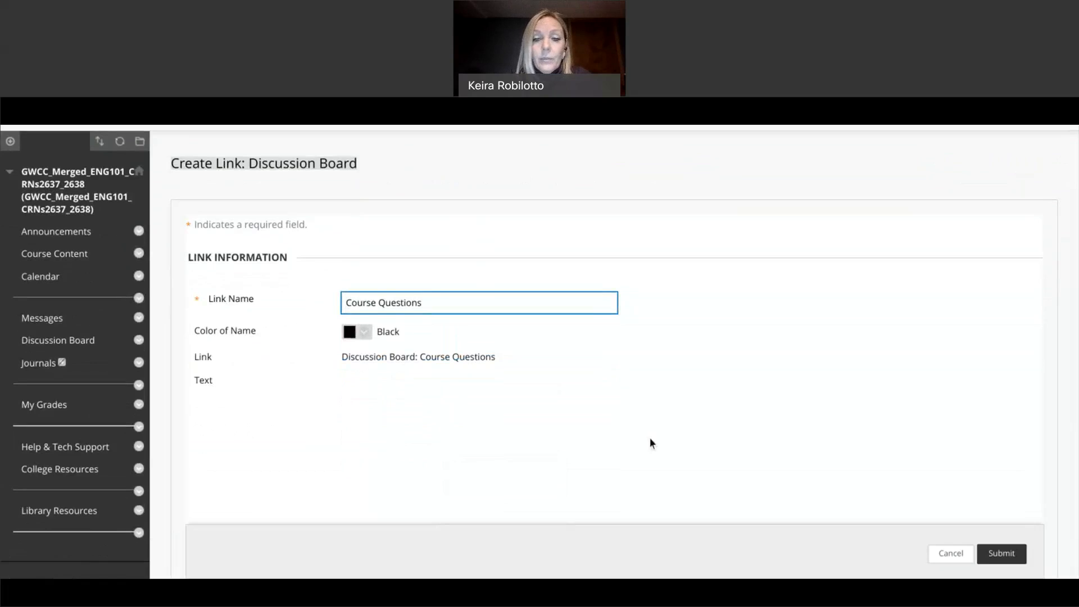
Step: Enter "Here is the link to this week's discussion board" as the discussion link's text and submit it
{"action": "scroll", "coordinate": [646, 433], "scroll_direction": "down", "scroll_amount": 5}
{"action": "scroll", "coordinate": [528, 252], "scroll_direction": "up", "scroll_amount": 2}
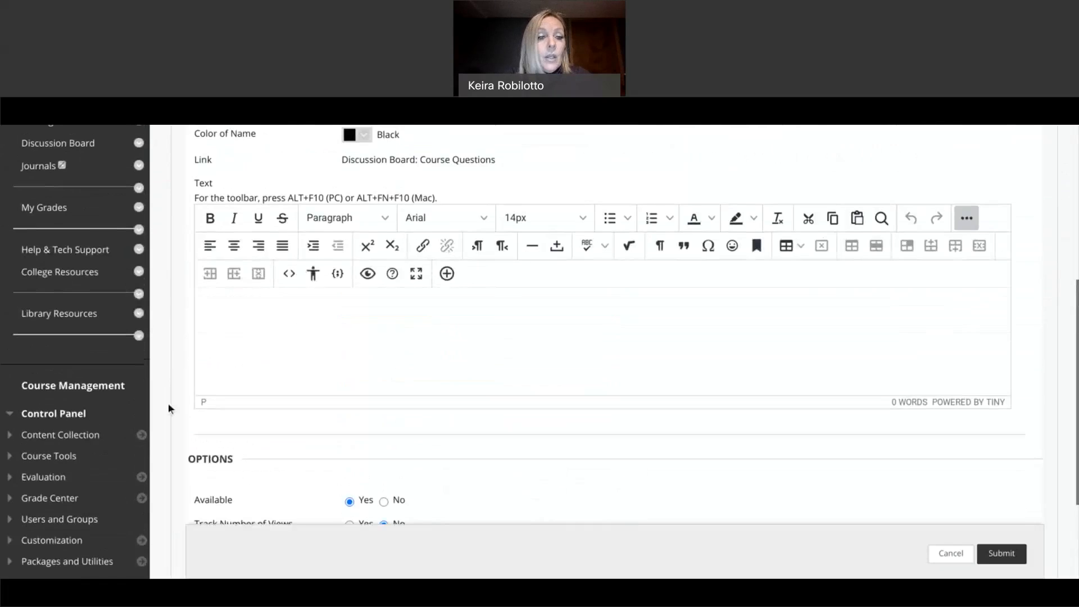
{"action": "left_click", "coordinate": [233, 318]}
{"action": "type", "text": "Here is"}
{"action": "type", "text": " thye"}
{"action": "key", "text": "BackSpace"}
{"action": "key", "text": "BackSpace"}
{"action": "key", "text": "BackSpace"}
{"action": "key", "text": "BackSpace"}
{"action": "type", "text": "he link o"}
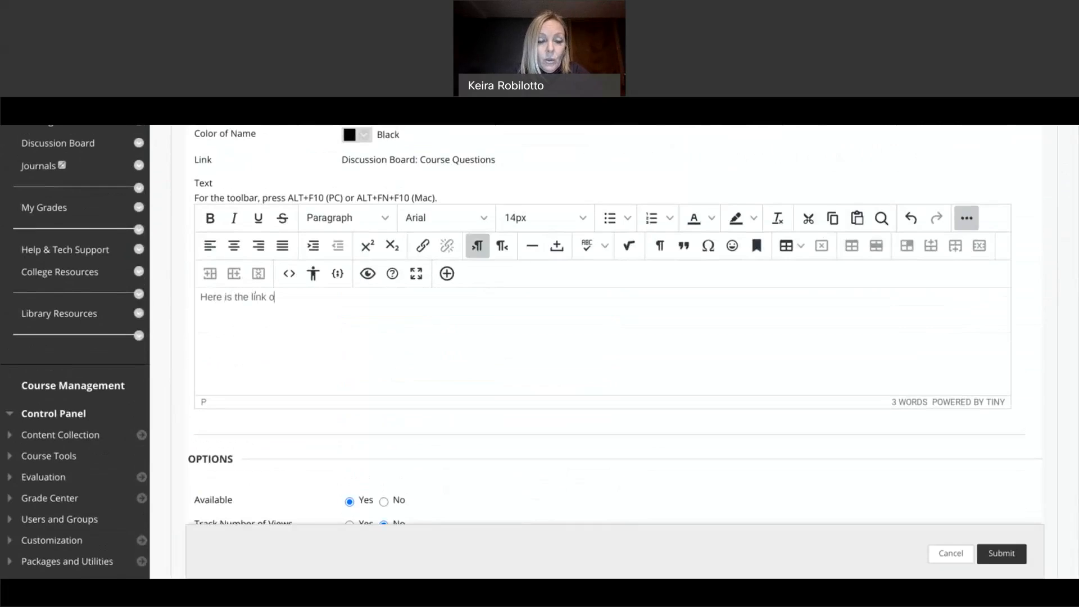
{"action": "key", "text": "BackSpace"}
{"action": "type", "text": "to this week"}
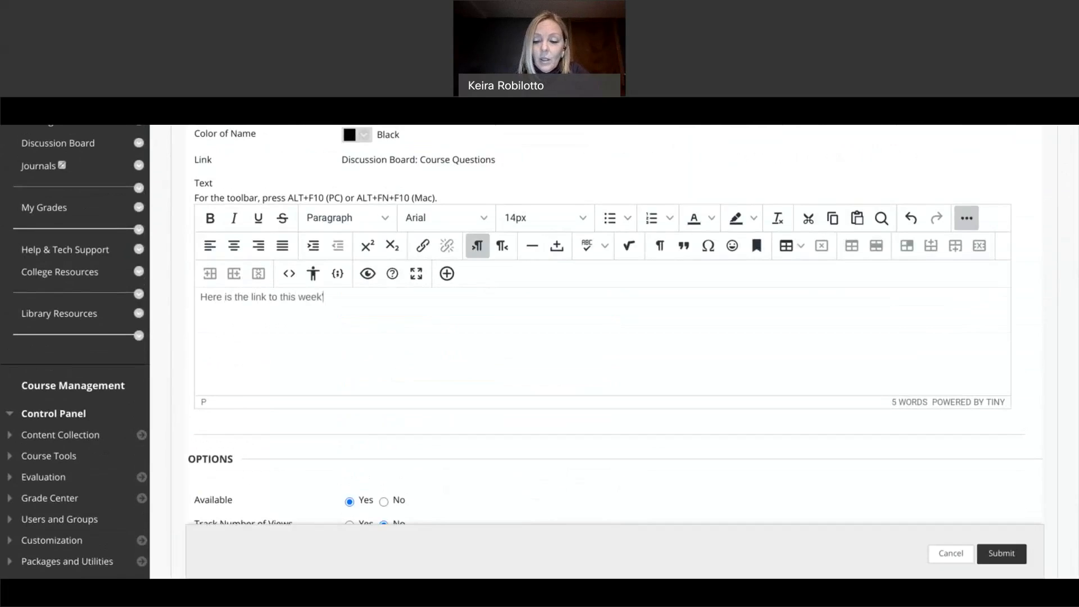
{"action": "type", "text": "'s dis"}
{"action": "key", "text": "BackSpace"}
{"action": "type", "text": "su"}
{"action": "key", "text": "BackSpace"}
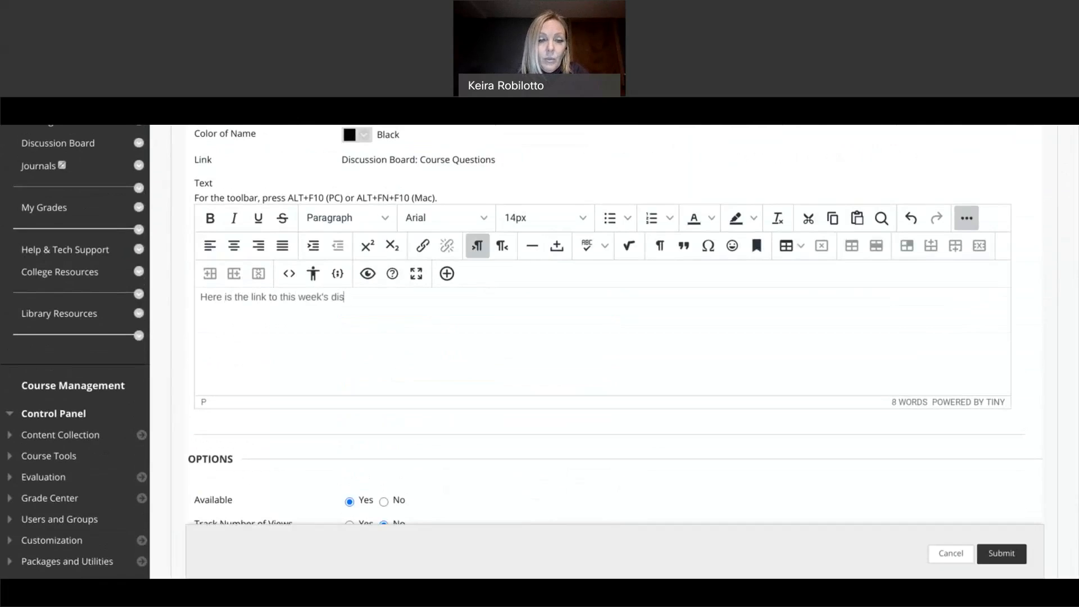
{"action": "type", "text": "c"}
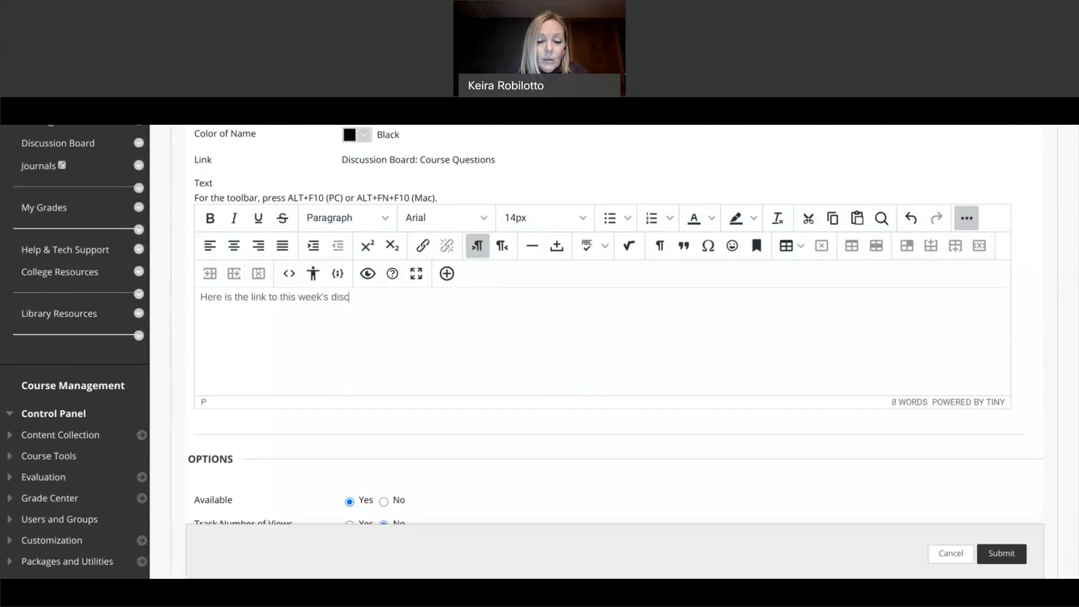
{"action": "type", "text": "ussion board"}
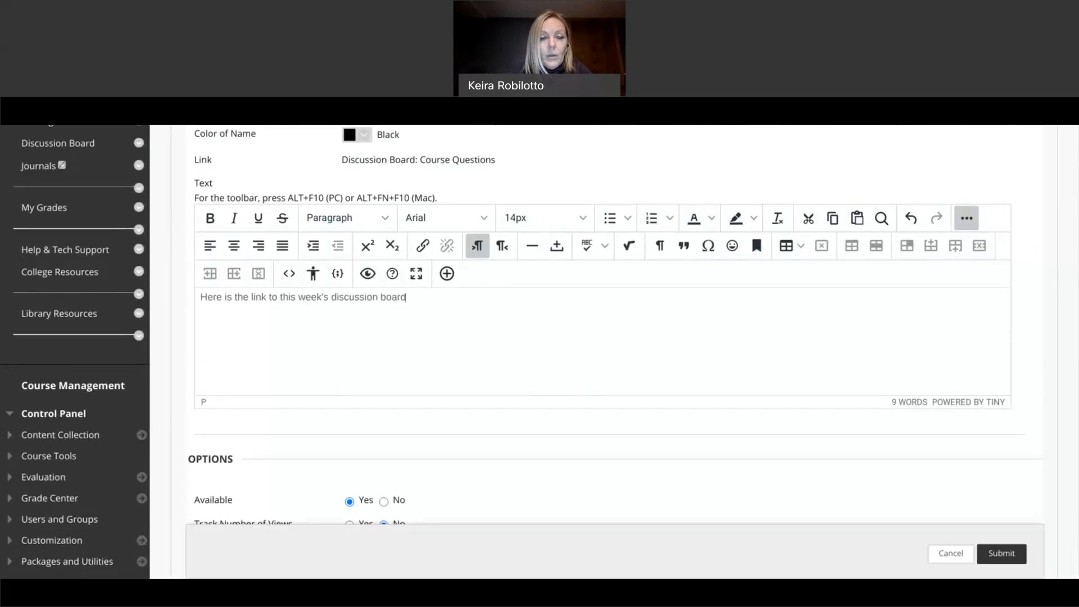
{"action": "scroll", "coordinate": [592, 350], "scroll_direction": "down", "scroll_amount": 3}
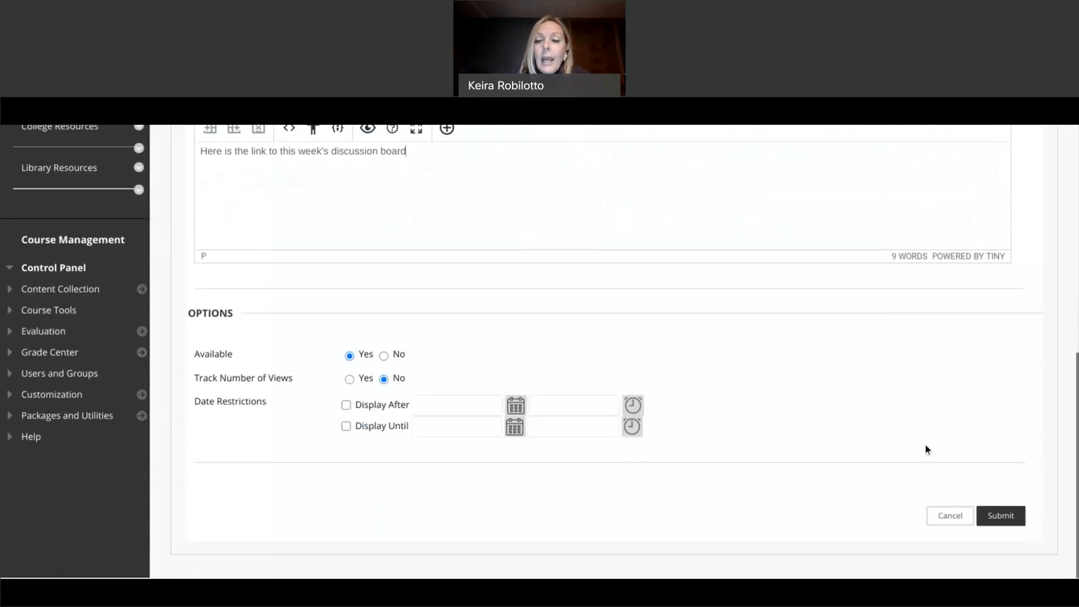
{"action": "left_click", "coordinate": [994, 517]}
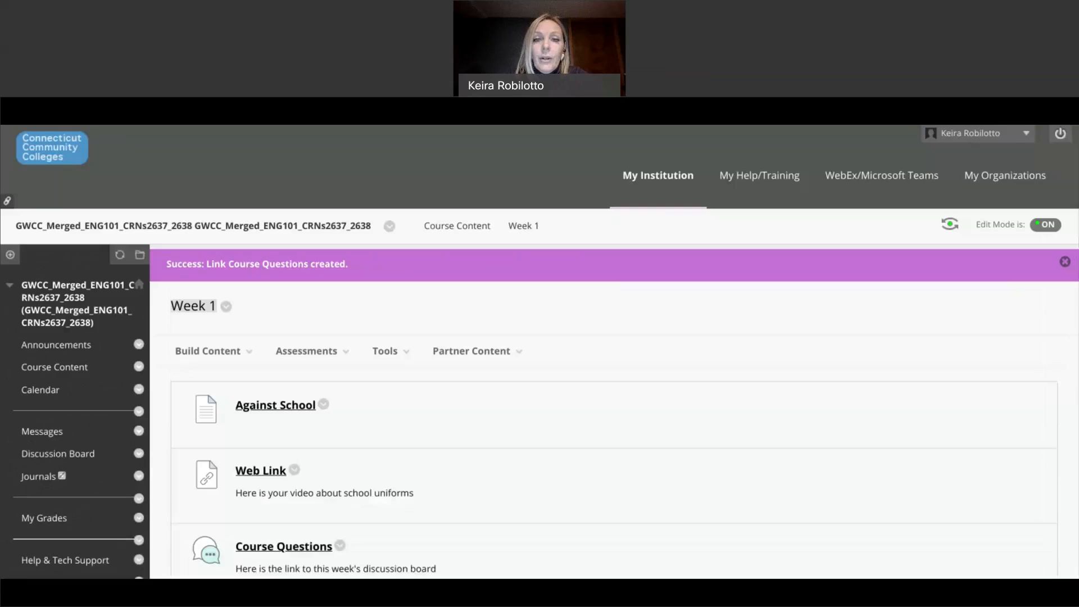
Step: Review the items in the Week 1 folder and open the Course Questions link to check its forum
{"action": "scroll", "coordinate": [887, 549], "scroll_direction": "down", "scroll_amount": 3}
{"action": "left_click", "coordinate": [304, 227]}
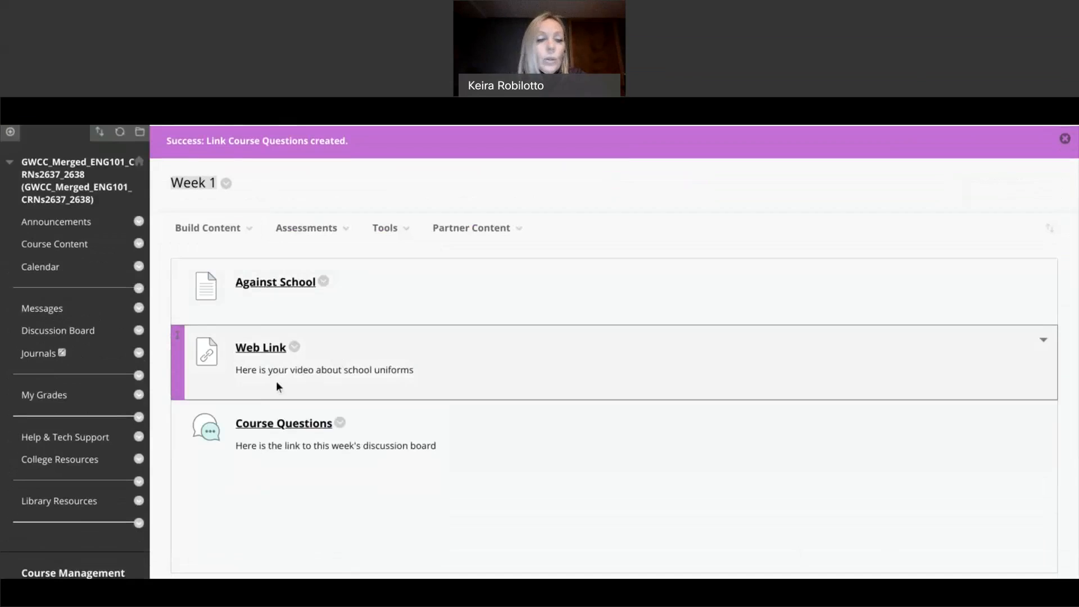
{"action": "scroll", "coordinate": [276, 381], "scroll_direction": "down", "scroll_amount": 1}
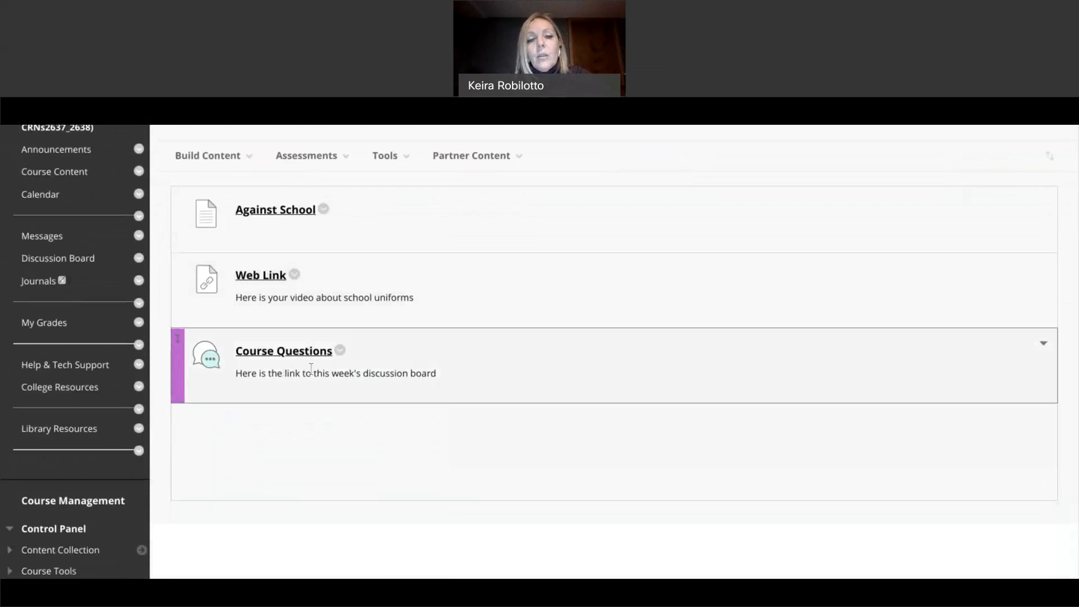
{"action": "scroll", "coordinate": [283, 370], "scroll_direction": "down", "scroll_amount": 1}
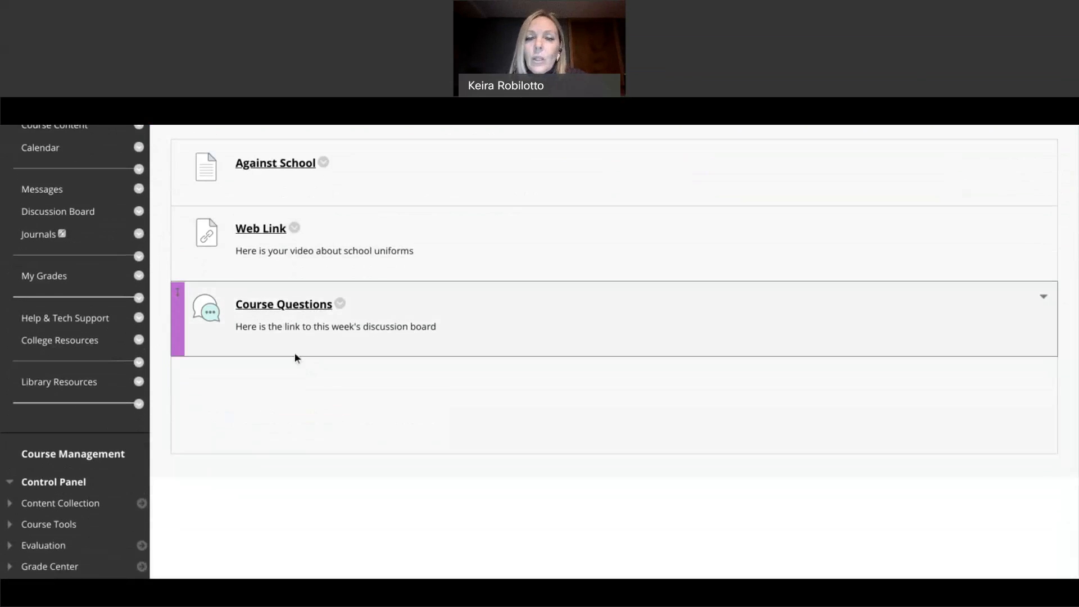
{"action": "scroll", "coordinate": [295, 355], "scroll_direction": "down", "scroll_amount": 1}
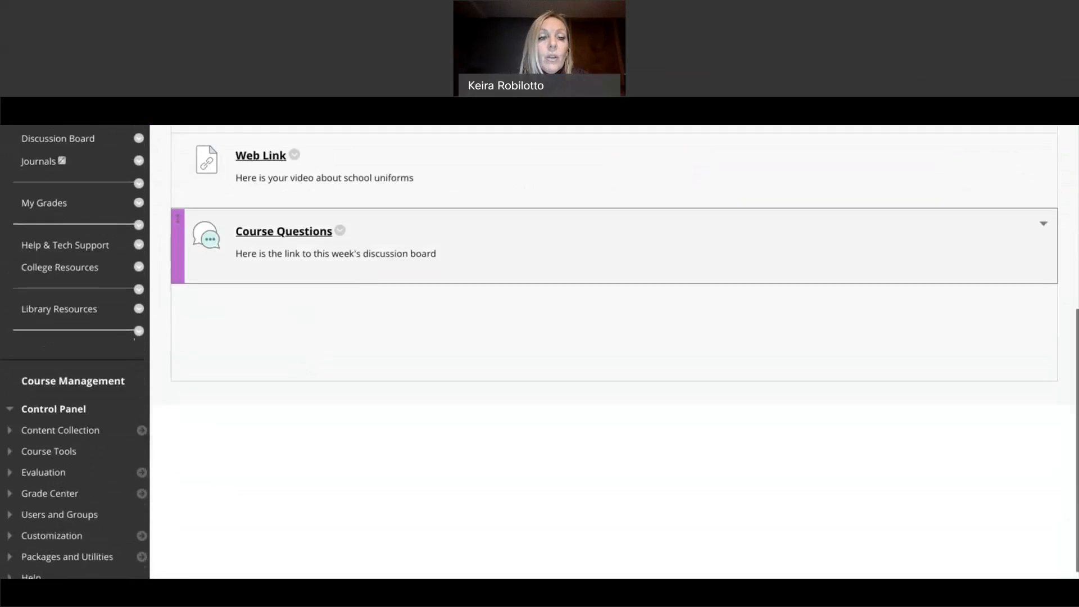
{"action": "scroll", "coordinate": [294, 355], "scroll_direction": "up", "scroll_amount": 4}
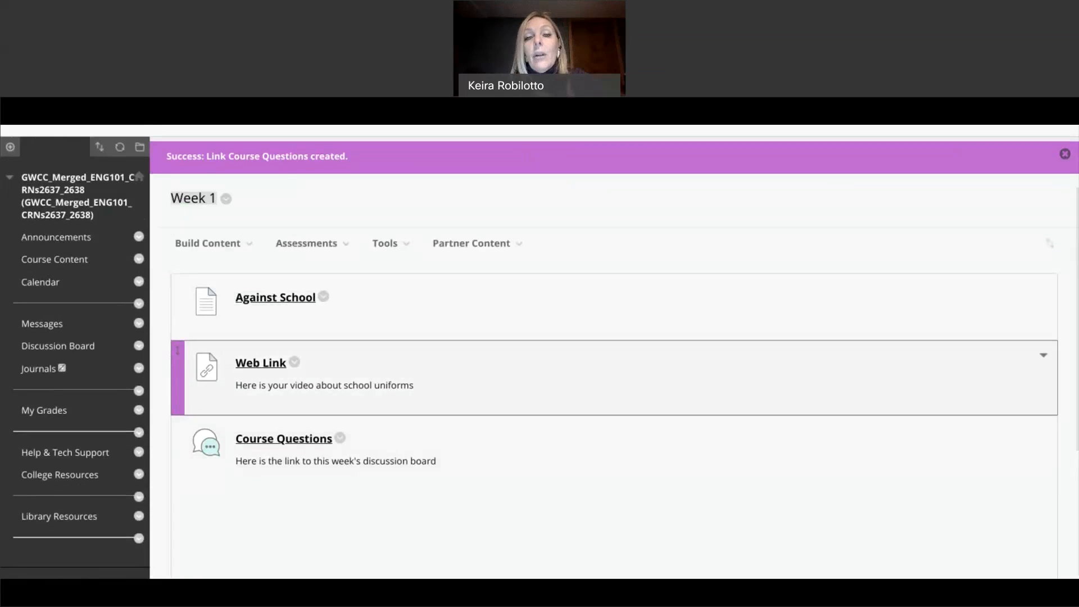
{"action": "left_click", "coordinate": [275, 440]}
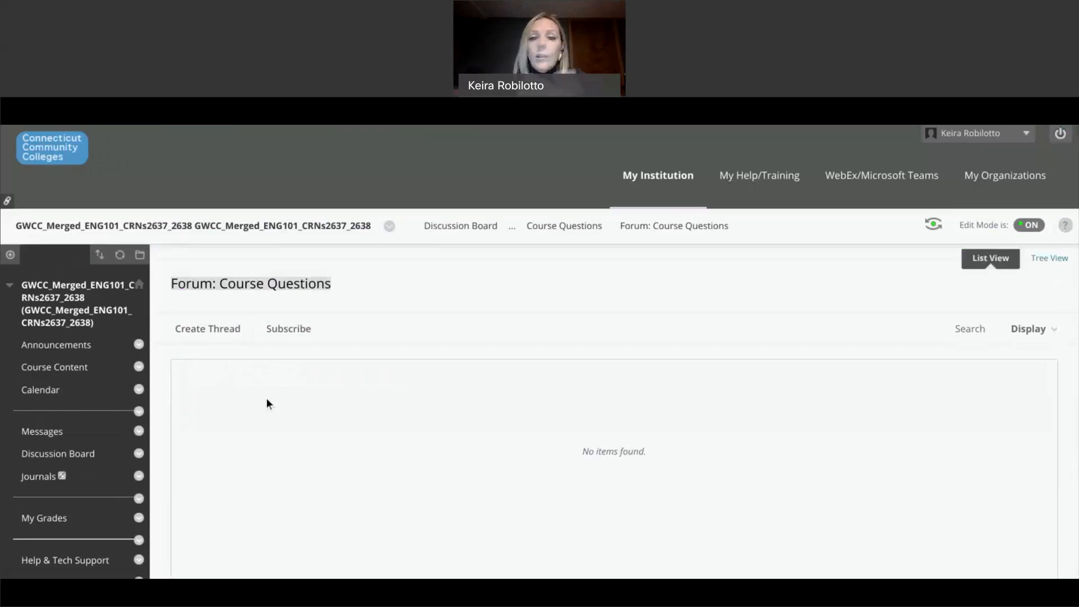
{"action": "scroll", "coordinate": [266, 417], "scroll_direction": "down", "scroll_amount": 1}
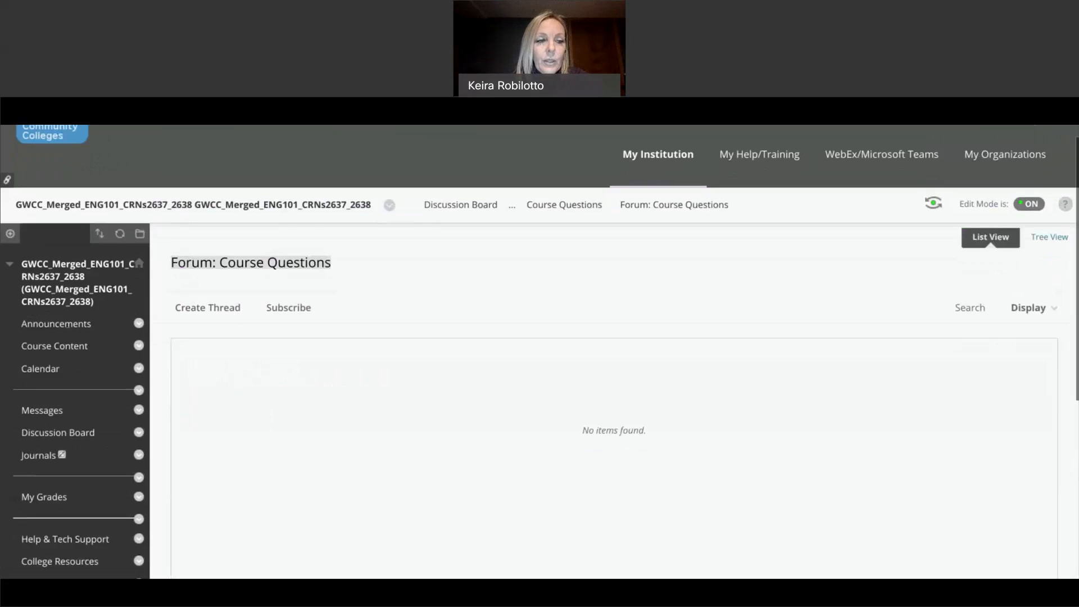
Step: Return to the Course Content area and look over the Start Here and Week 1 folders with their descriptions and availability
{"action": "left_click", "coordinate": [45, 341]}
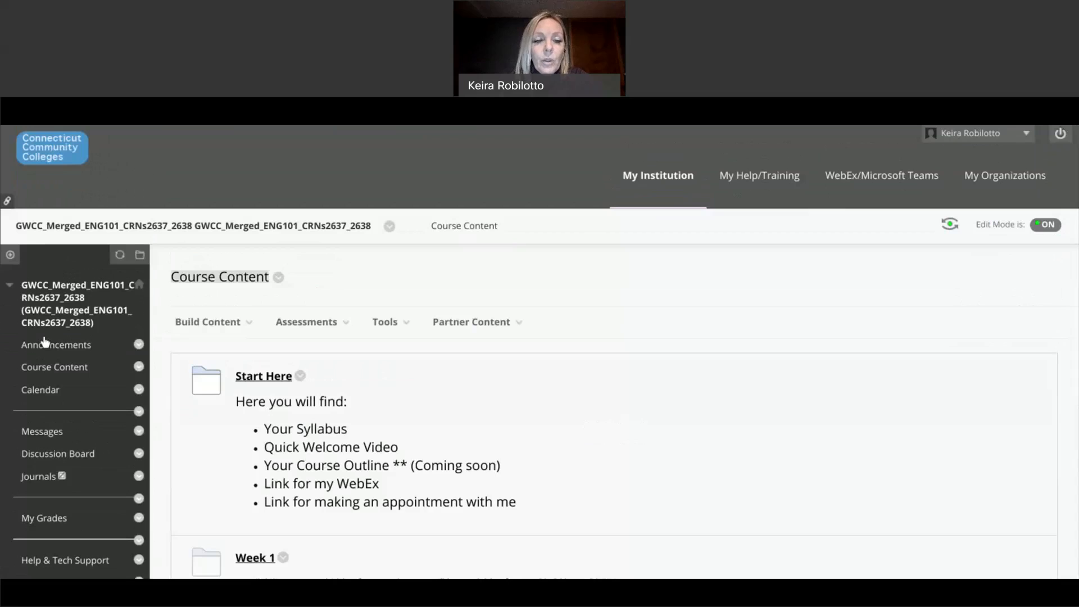
{"action": "left_click", "coordinate": [412, 333]}
{"action": "scroll", "coordinate": [371, 387], "scroll_direction": "down", "scroll_amount": 2}
{"action": "left_click", "coordinate": [352, 412]}
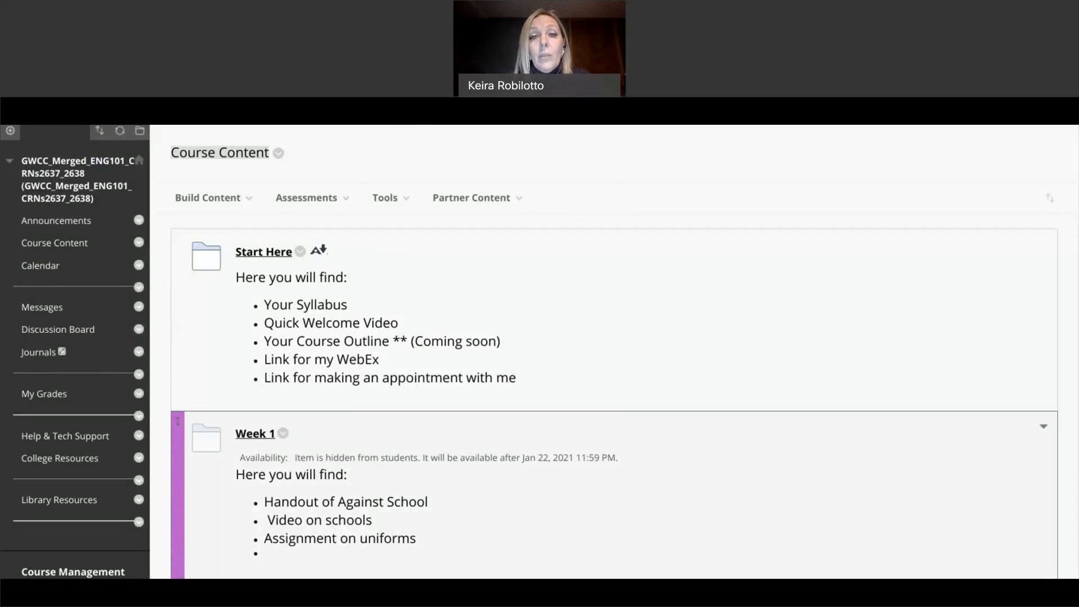
{"action": "scroll", "coordinate": [614, 351], "scroll_direction": "down", "scroll_amount": 2}
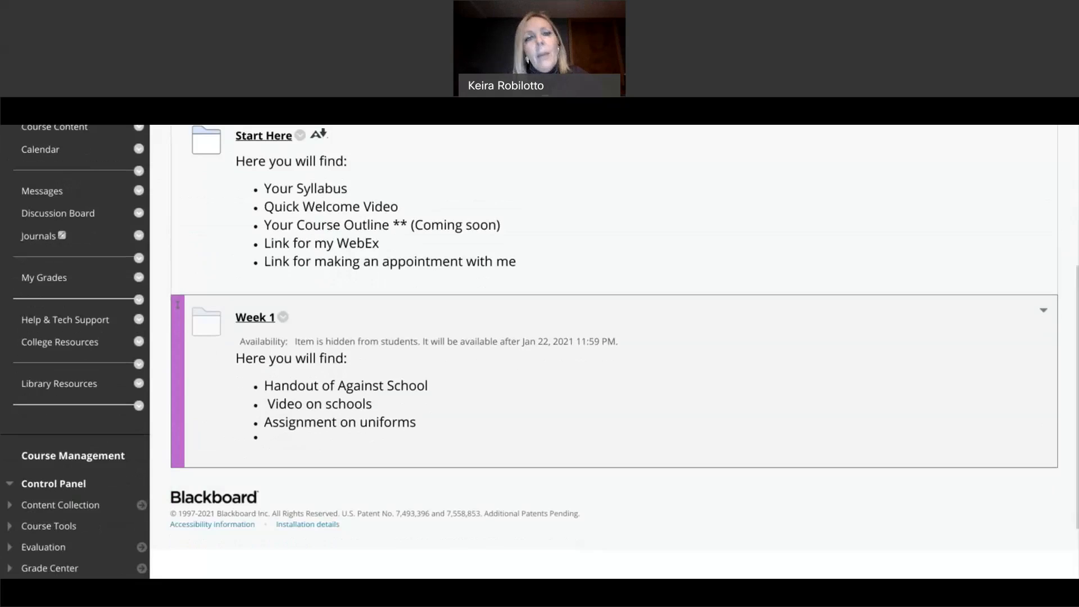
{"action": "scroll", "coordinate": [615, 352], "scroll_direction": "up", "scroll_amount": 3}
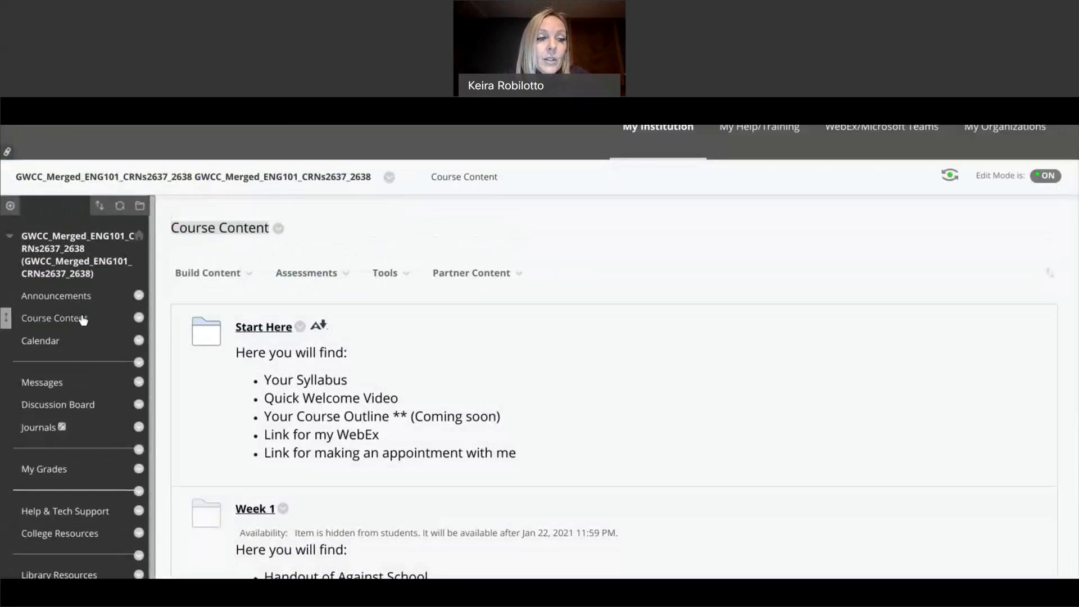
{"action": "scroll", "coordinate": [83, 320], "scroll_direction": "up", "scroll_amount": 1}
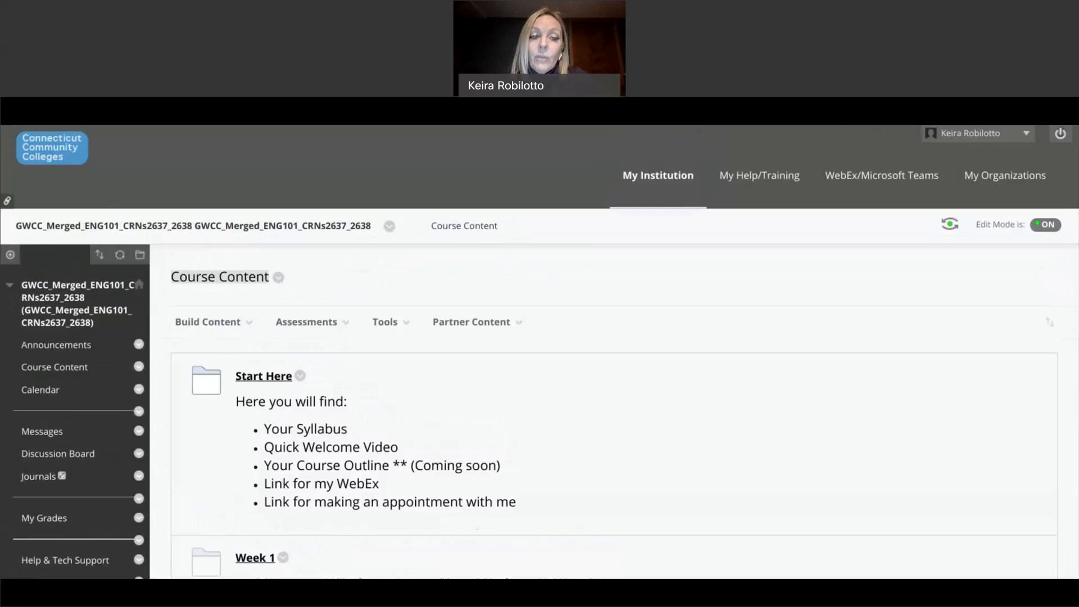
{"action": "left_click", "coordinate": [208, 321]}
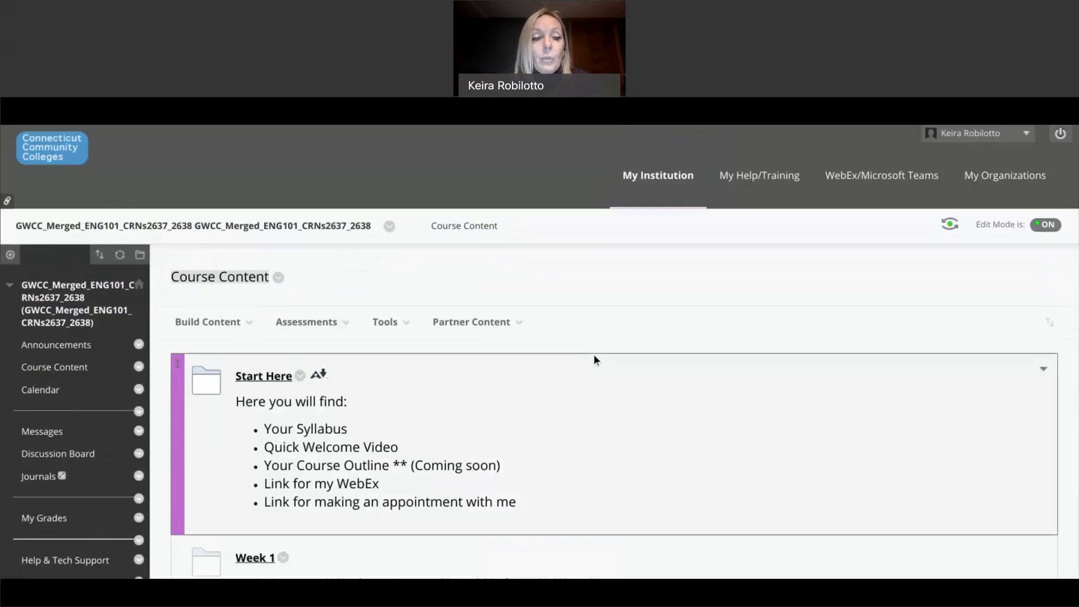